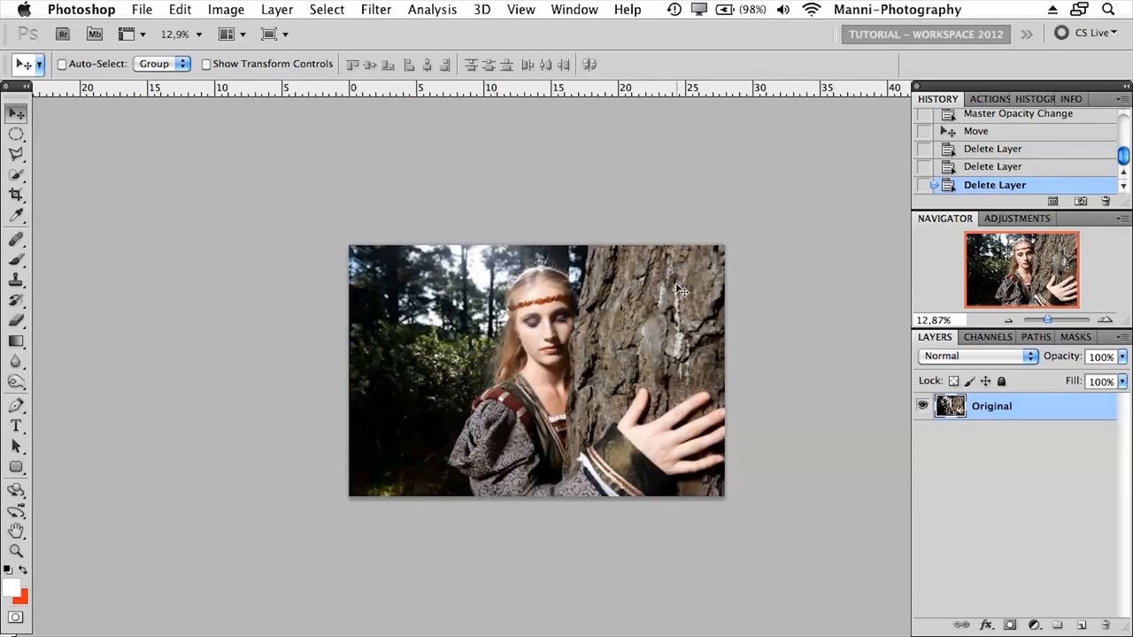
Step: Paint the background side of the photo orange on a new layer with a soft 110 px brush, and delete that layer
left_click(1081, 625)
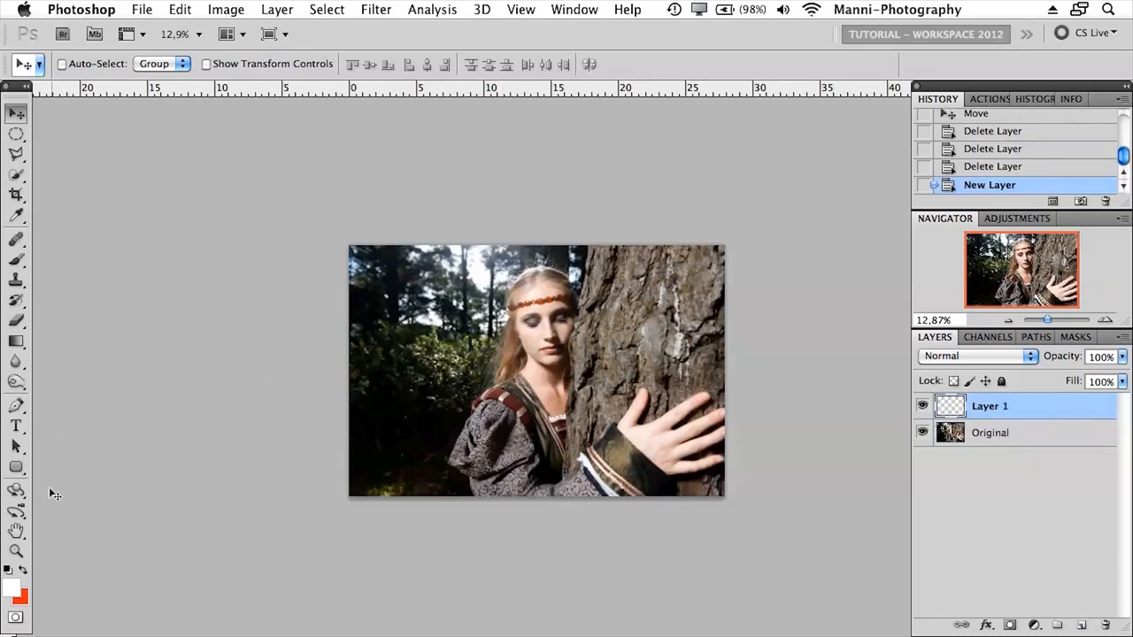
left_click(16, 260)
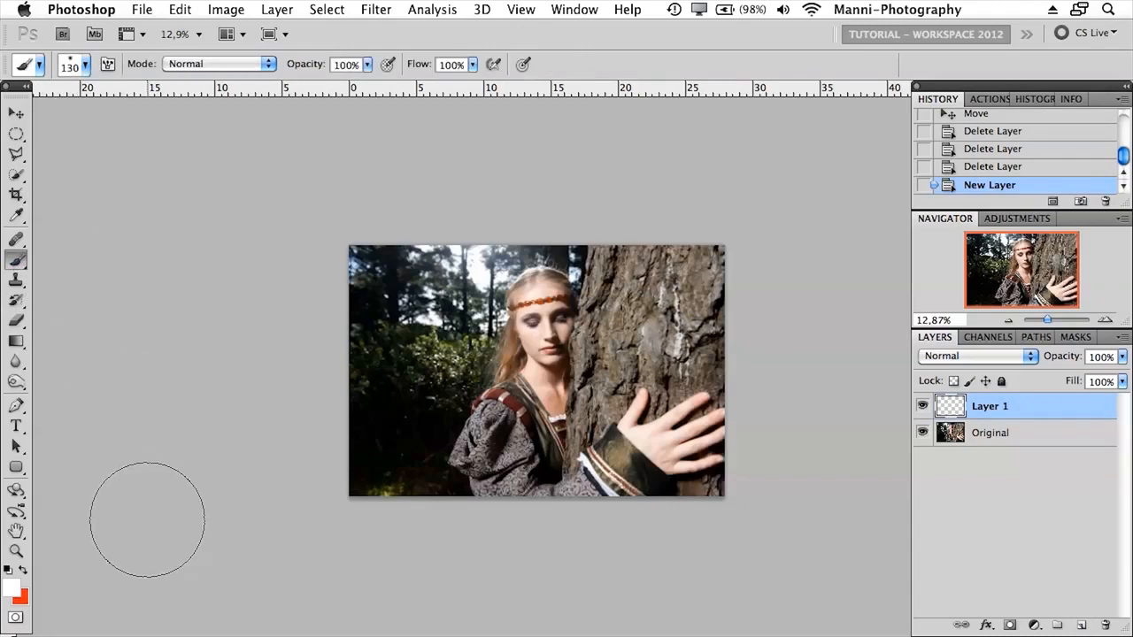
key("x")
key("bracketleft")
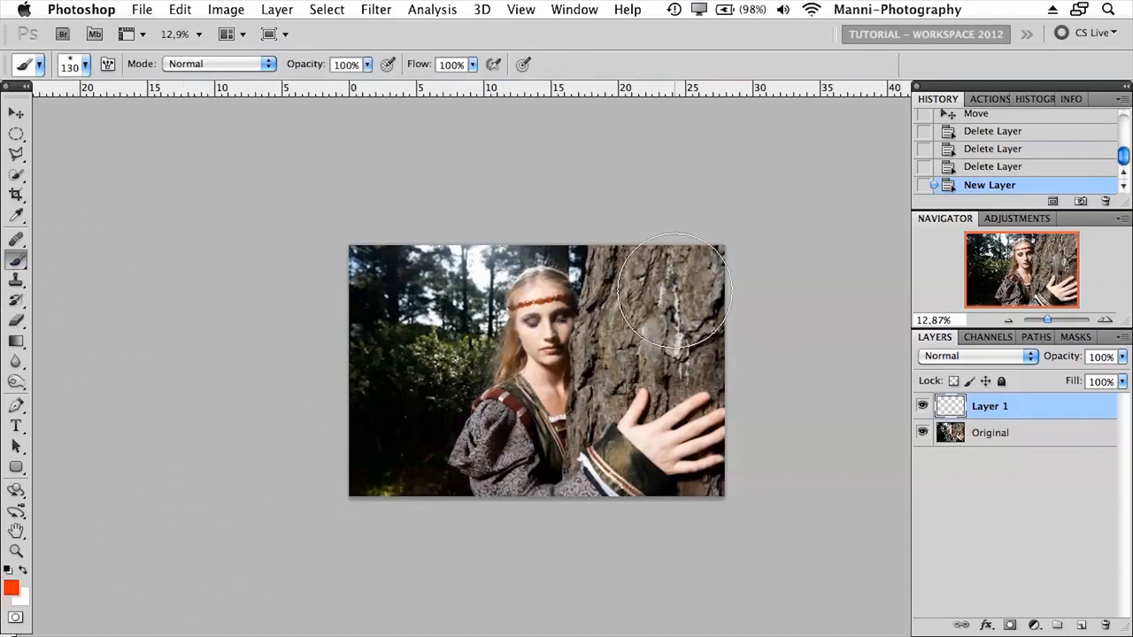
key("bracketleft")
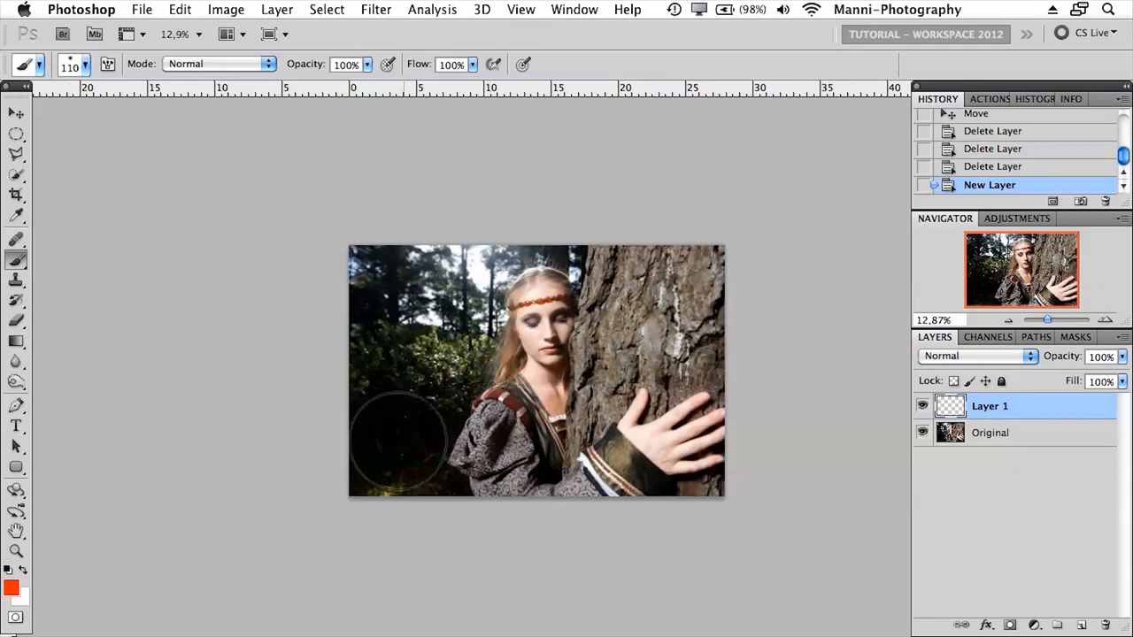
left_click_drag(389, 275, 439, 284)
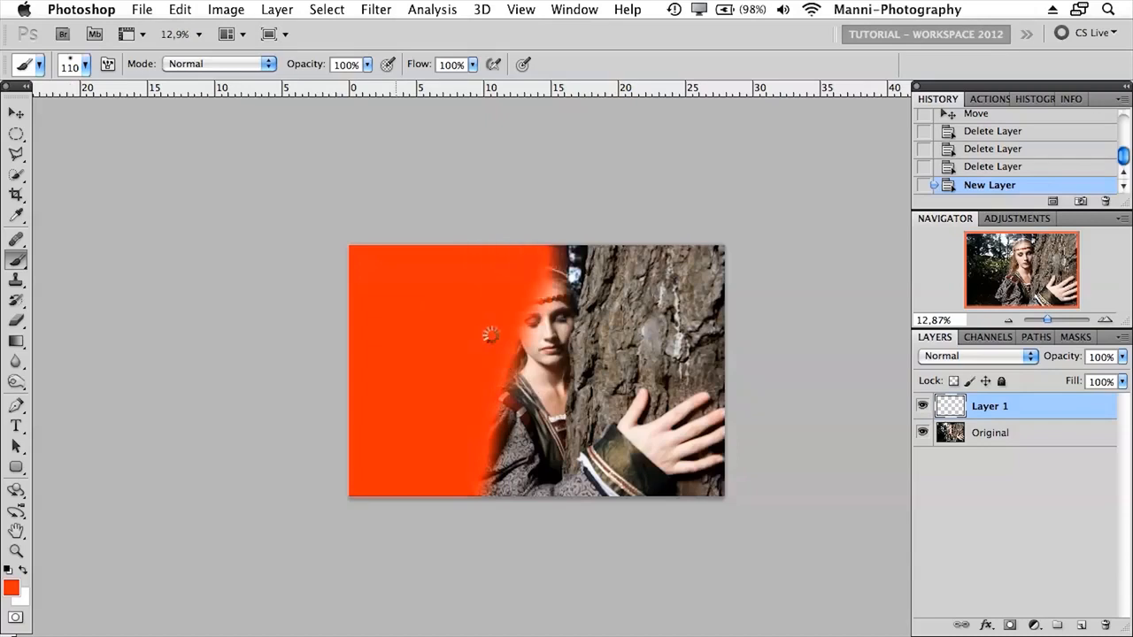
key("Delete")
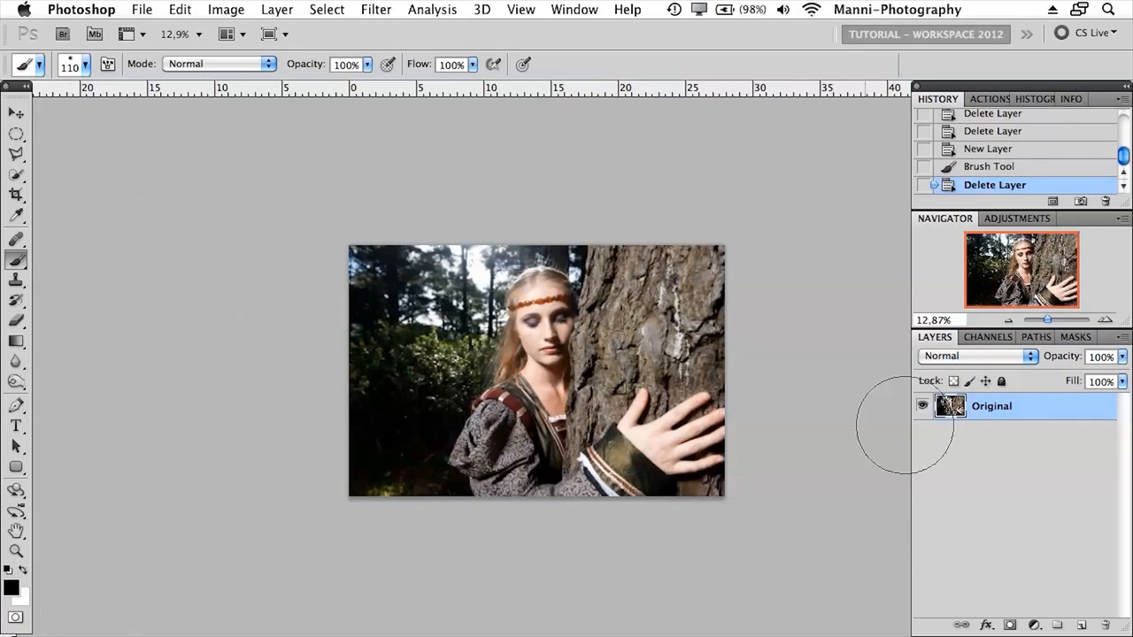
Step: Add a new layer and set up the Gradient tool with white foreground and the Foreground to Transparent preset
left_click(1081, 626)
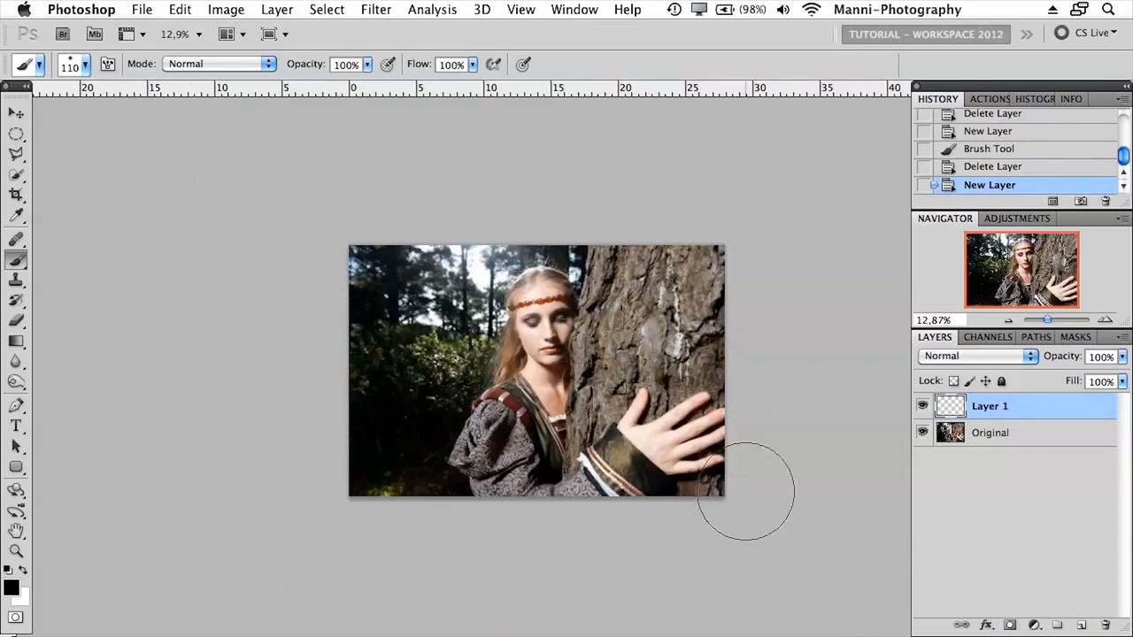
left_click(16, 341)
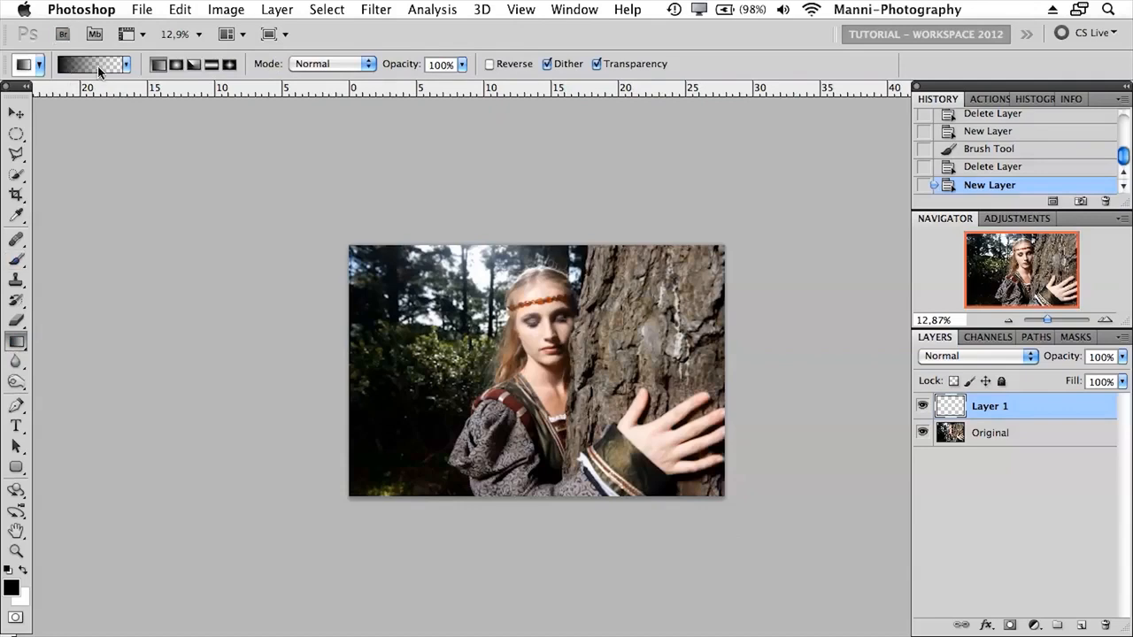
key("x")
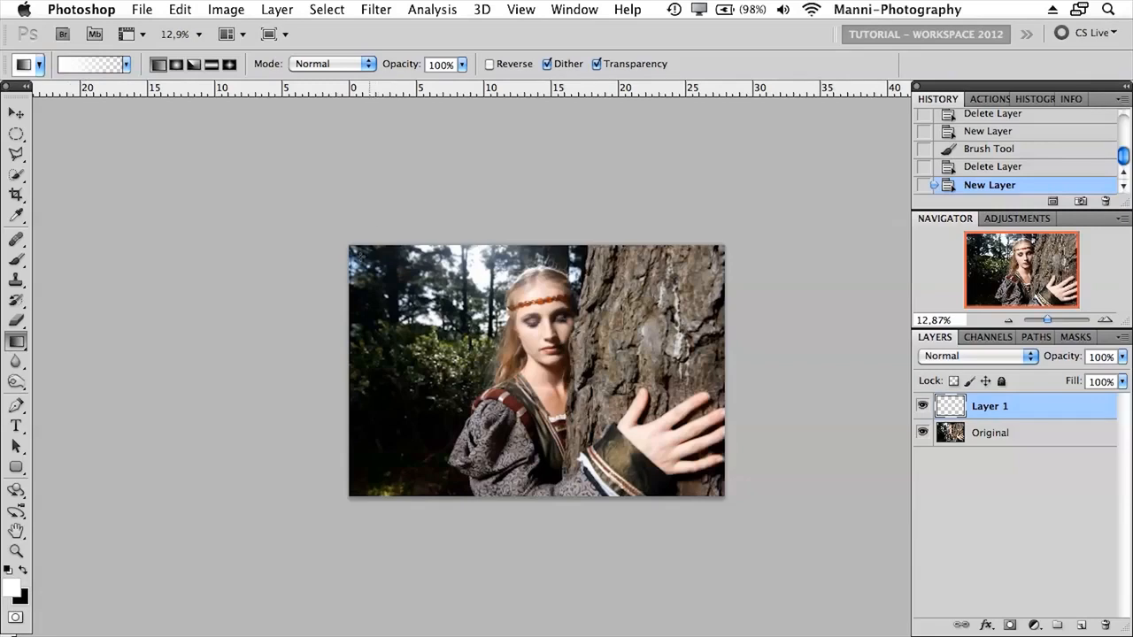
left_click(127, 63)
left_click(61, 104)
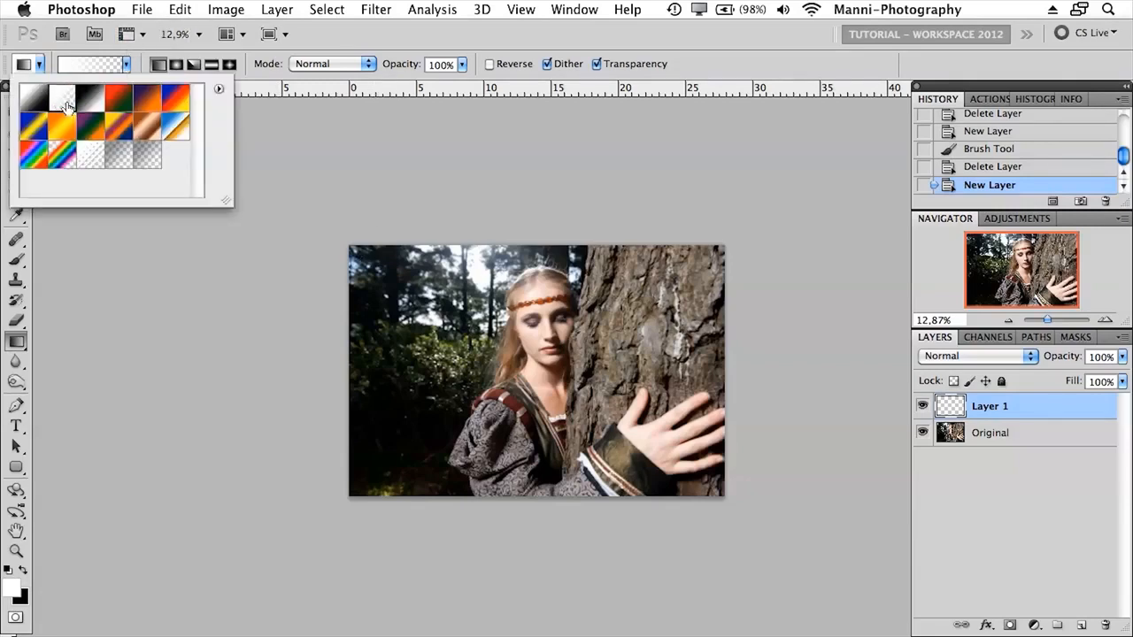
double_click(67, 106)
left_click(93, 64)
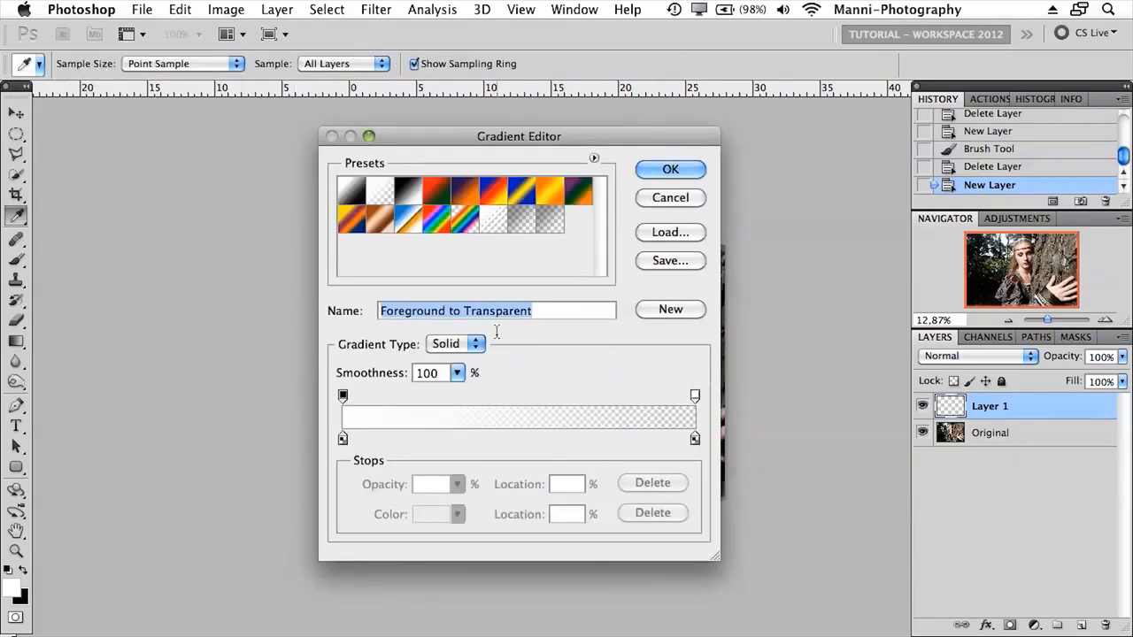
left_click(670, 170)
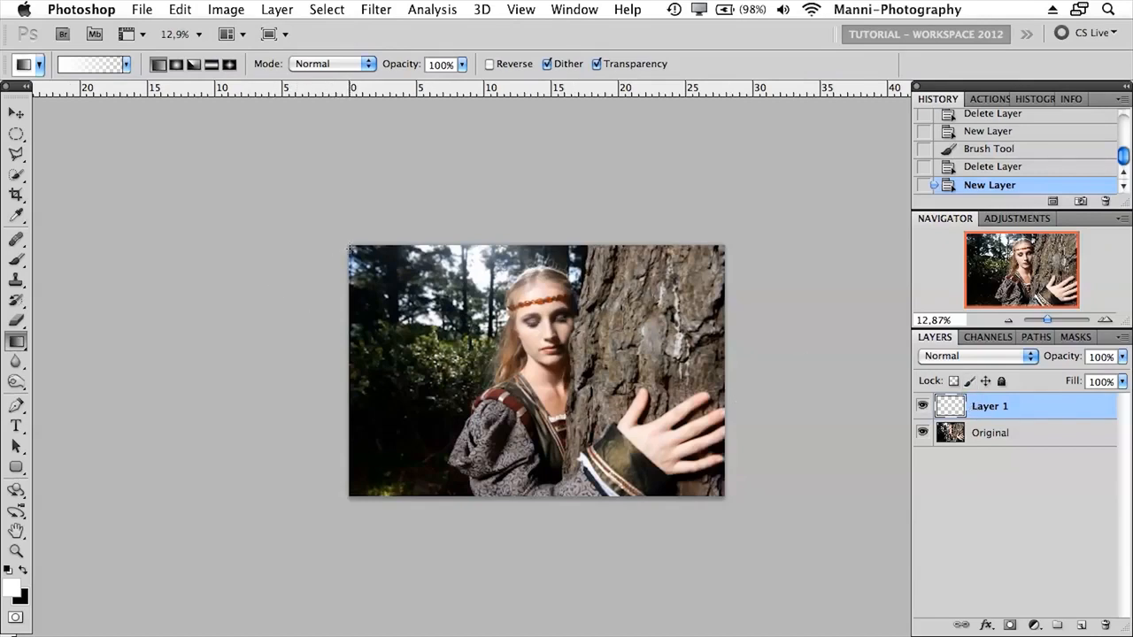
Step: Draw a diagonal white gradient from the photo's upper-left corner to its lower-right corner and set the layer's opacity to 50%
left_click_drag(370, 258, 722, 486)
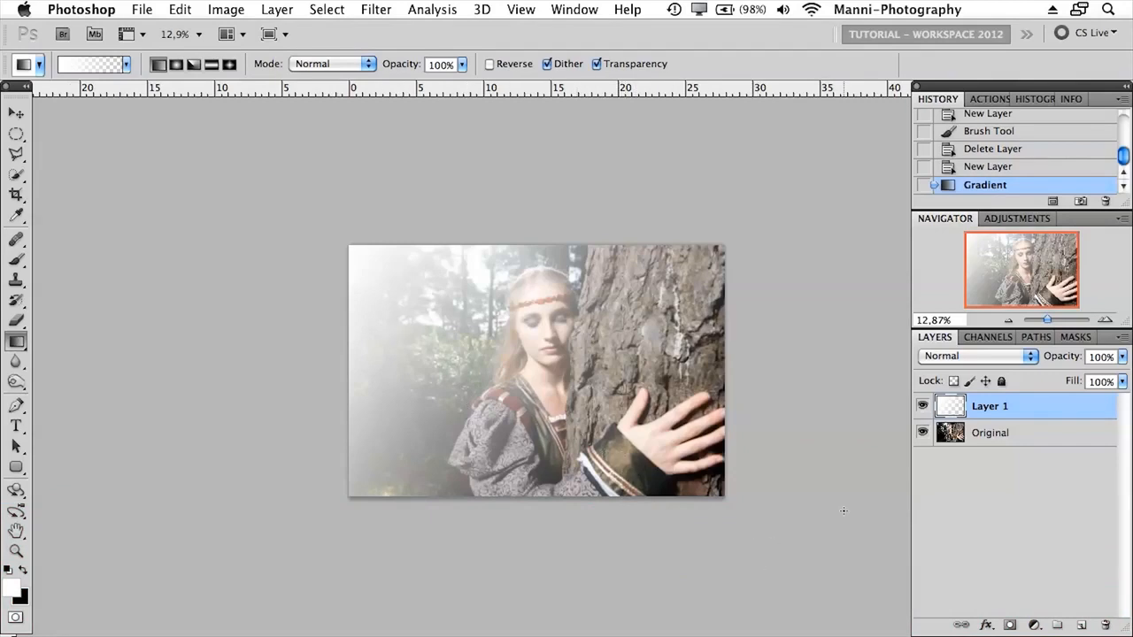
left_click_drag(1075, 369, 1026, 364)
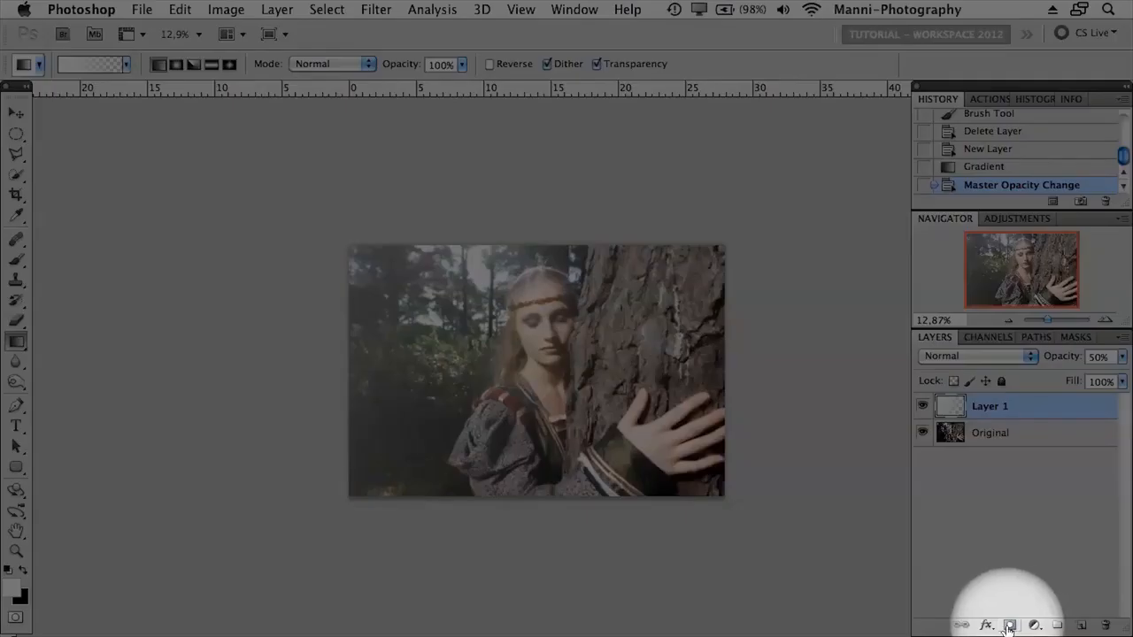
Step: Add a layer mask to Layer 1 and choose black as the foreground colour for the Brush tool
left_click(1010, 626)
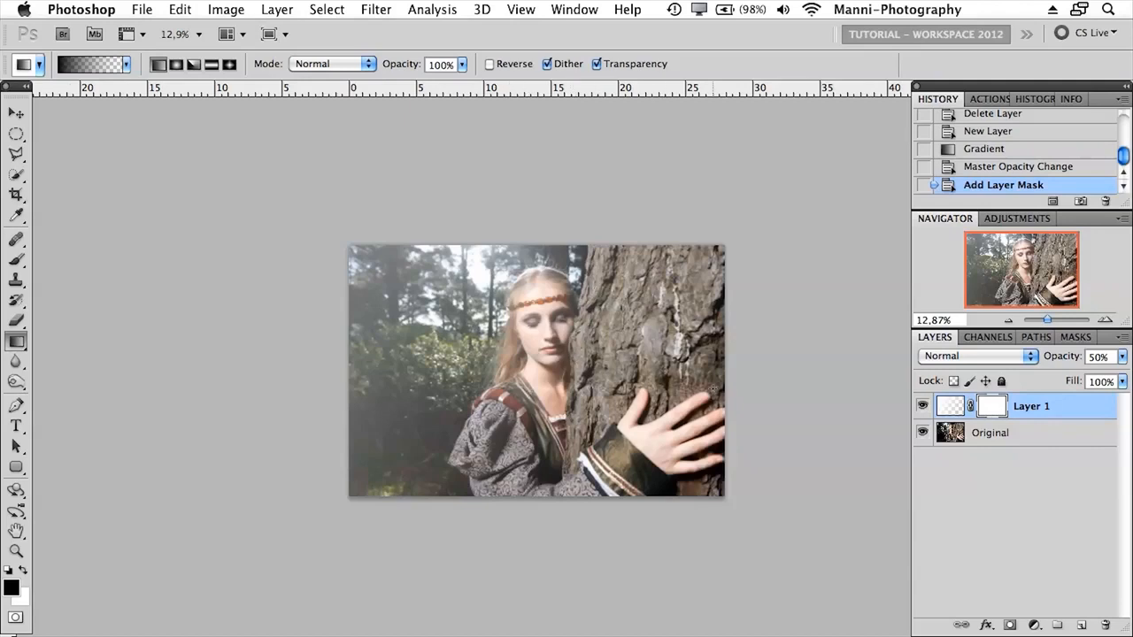
left_click(15, 264)
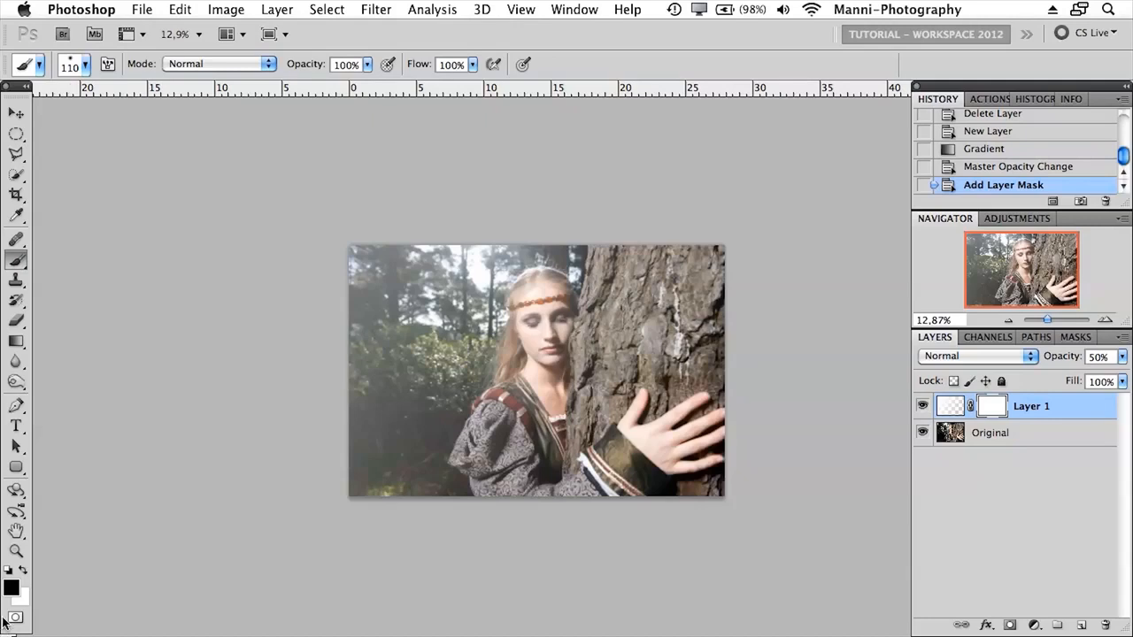
left_click(10, 587)
left_click(345, 356)
left_click(334, 368)
left_click(380, 336)
left_click(328, 227)
left_click(735, 158)
left_click(17, 591)
left_click(334, 393)
left_click(331, 397)
left_click(768, 158)
Step: Set the brush to 0% hardness and a size of 618 px
left_click(85, 66)
left_click_drag(26, 142, 3, 142)
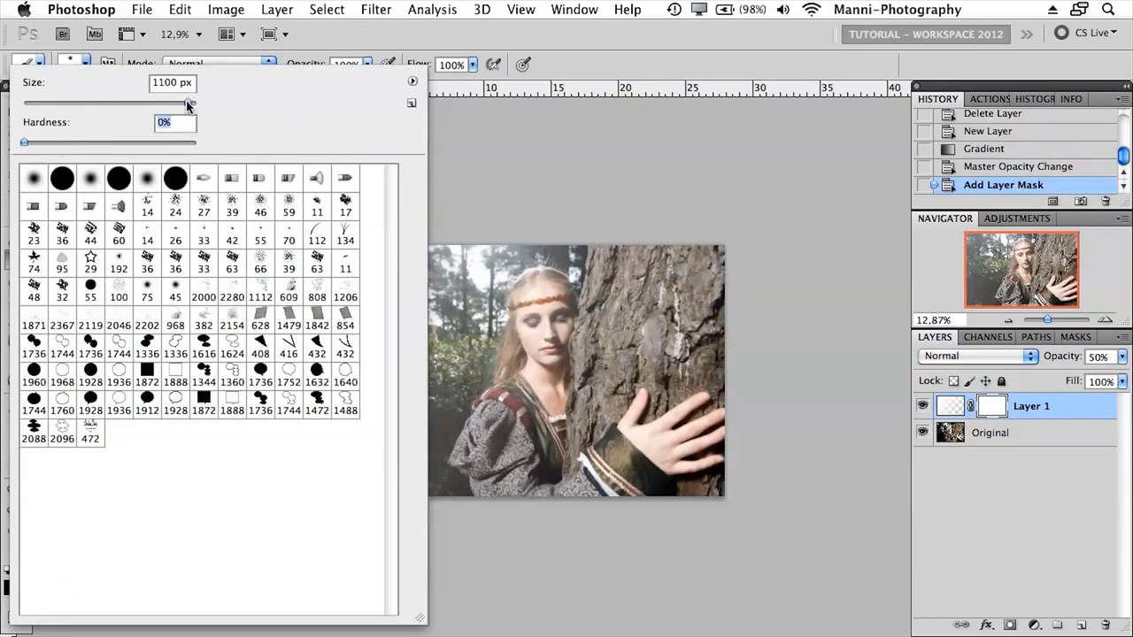
left_click_drag(188, 105, 189, 105)
left_click_drag(183, 104, 180, 104)
left_click(670, 223)
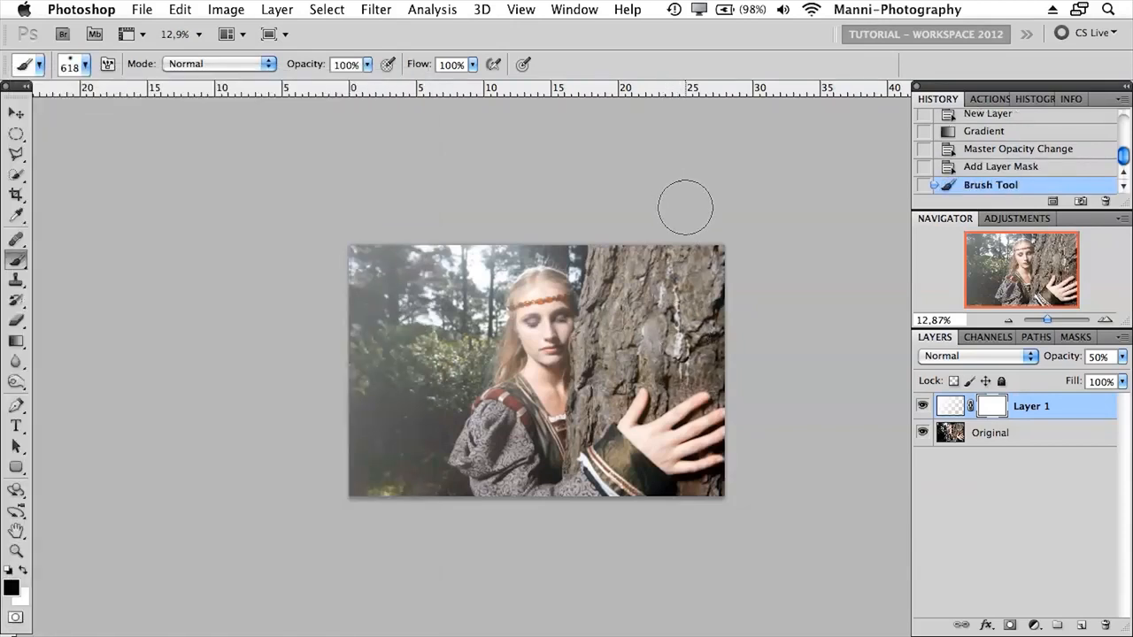
Step: Paint black on the layer mask over the tree trunk and the woman to remove the haze from them
left_click_drag(705, 235, 695, 518)
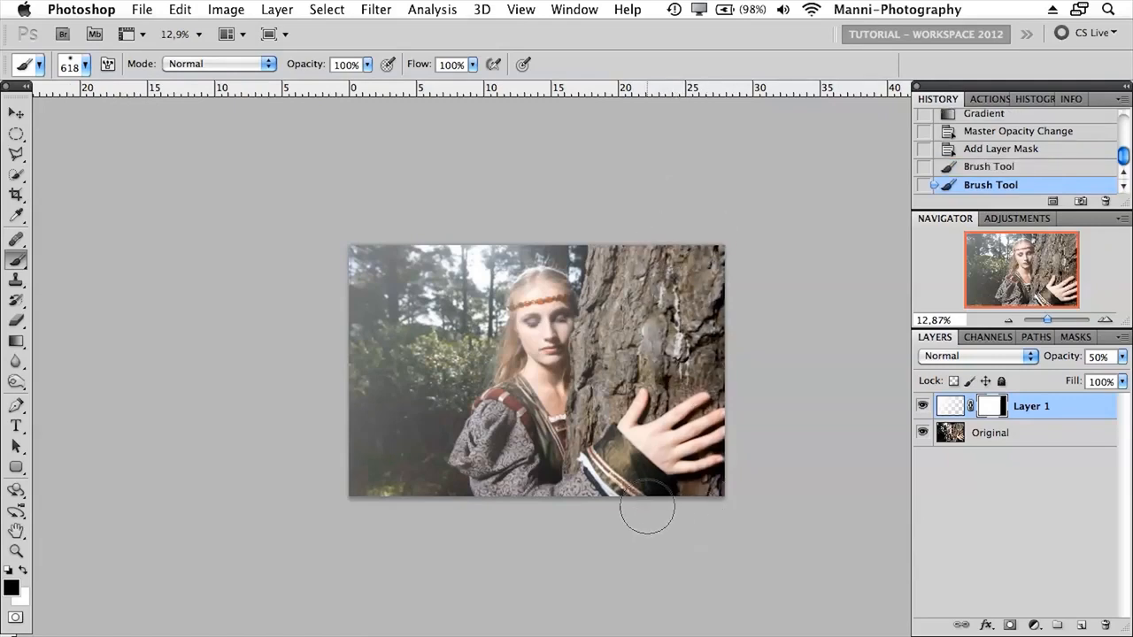
mouse_move(655, 292)
left_mouse_down()
mouse_move(652, 240)
mouse_move(612, 294)
mouse_move(605, 389)
mouse_move(580, 412)
mouse_move(553, 482)
mouse_move(520, 490)
mouse_move(497, 427)
mouse_move(533, 394)
mouse_move(549, 357)
mouse_move(540, 281)
mouse_move(547, 306)
left_mouse_up()
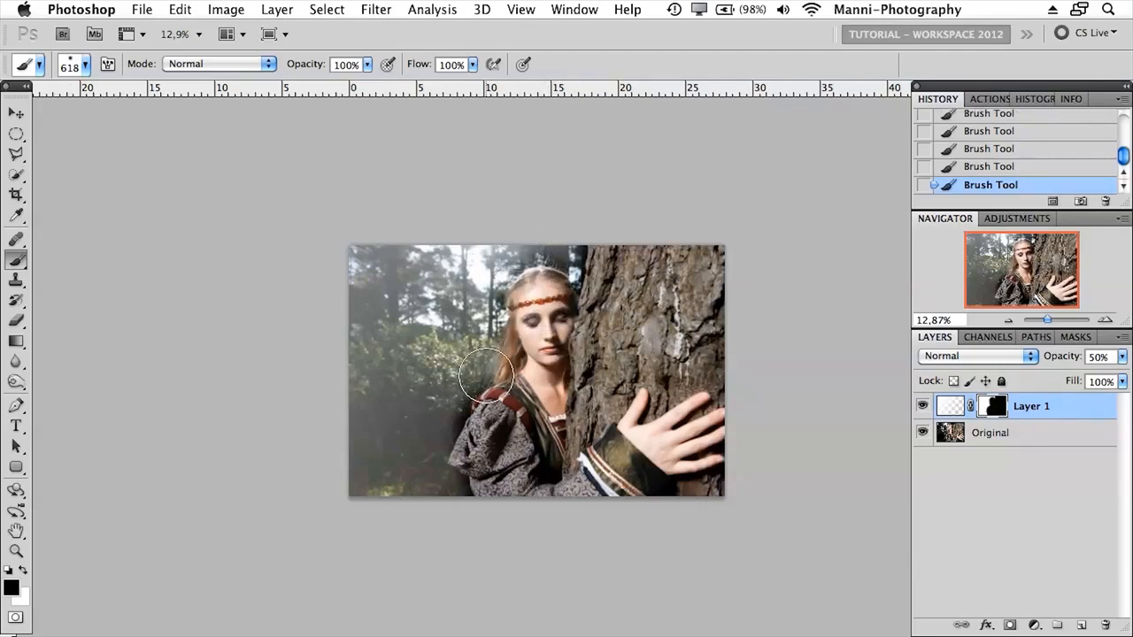
mouse_move(488, 473)
left_mouse_down()
mouse_move(478, 453)
mouse_move(456, 465)
mouse_move(511, 491)
mouse_move(522, 412)
mouse_move(509, 367)
mouse_move(544, 303)
mouse_move(560, 301)
left_mouse_up()
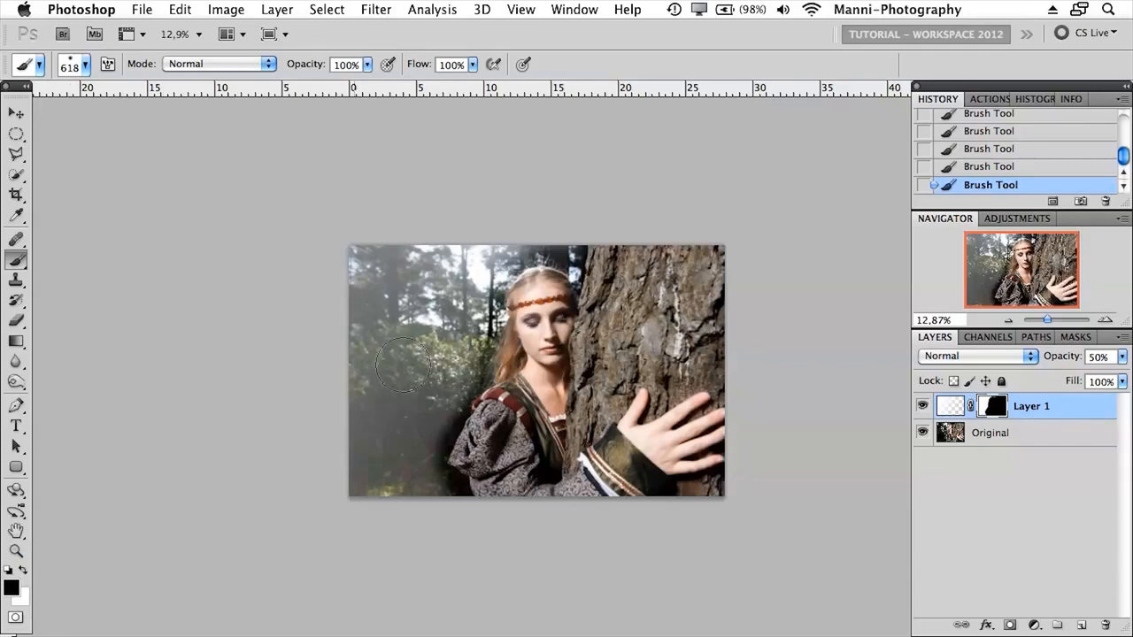
Step: Try different brush sizes over the woman's patterned sleeve, ending at 150 px
left_click_drag(1048, 319, 1027, 306)
left_click_drag(594, 117, 567, 280)
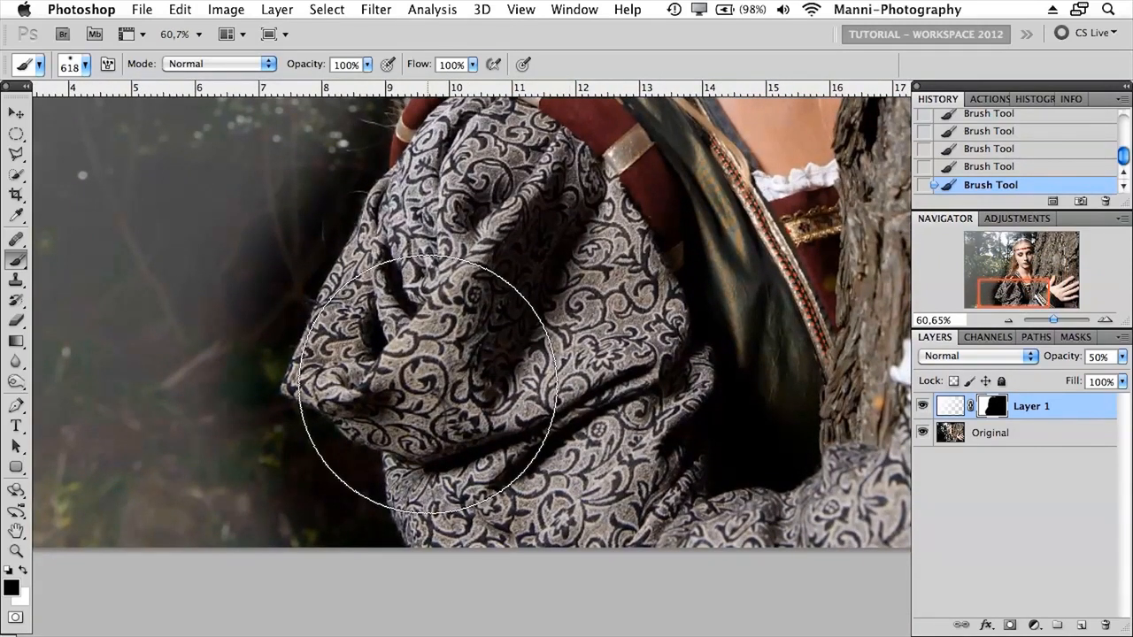
key("bracketleft")
key("bracketleft")
key("bracketleft")
key("bracketleft")
key("bracketleft")
key("bracketleft")
key("bracketleft")
key("bracketleft")
key("bracketright")
key("bracketright")
key("bracketright")
key("bracketright")
key("bracketright")
key("bracketright")
key("bracketright")
key("bracketleft")
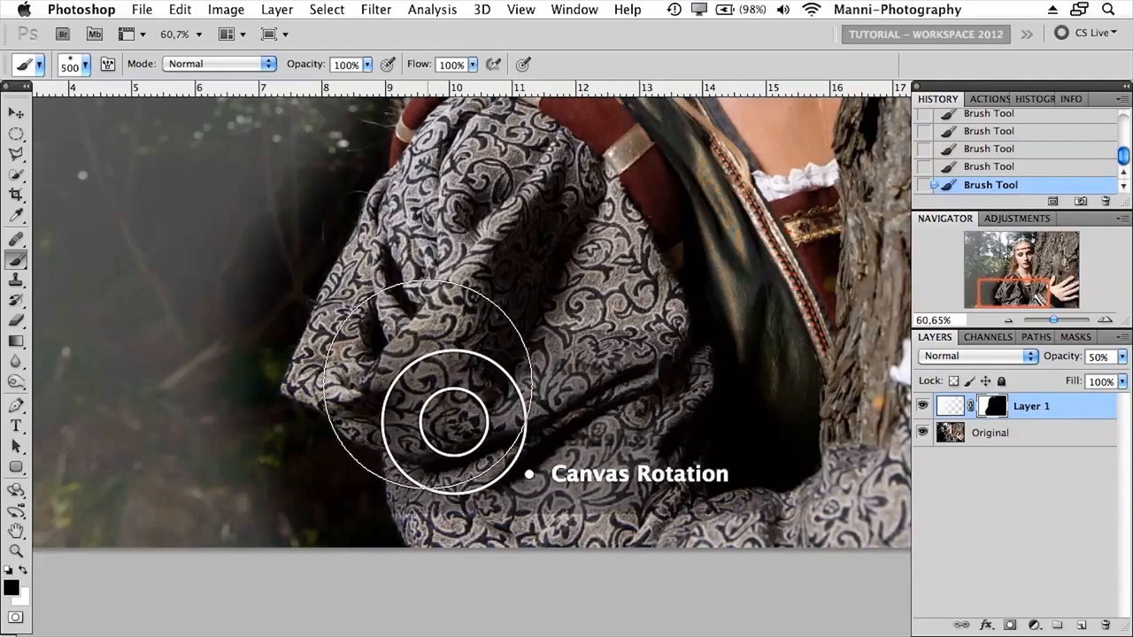
key("bracketleft")
key("bracketleft")
key("bracketleft")
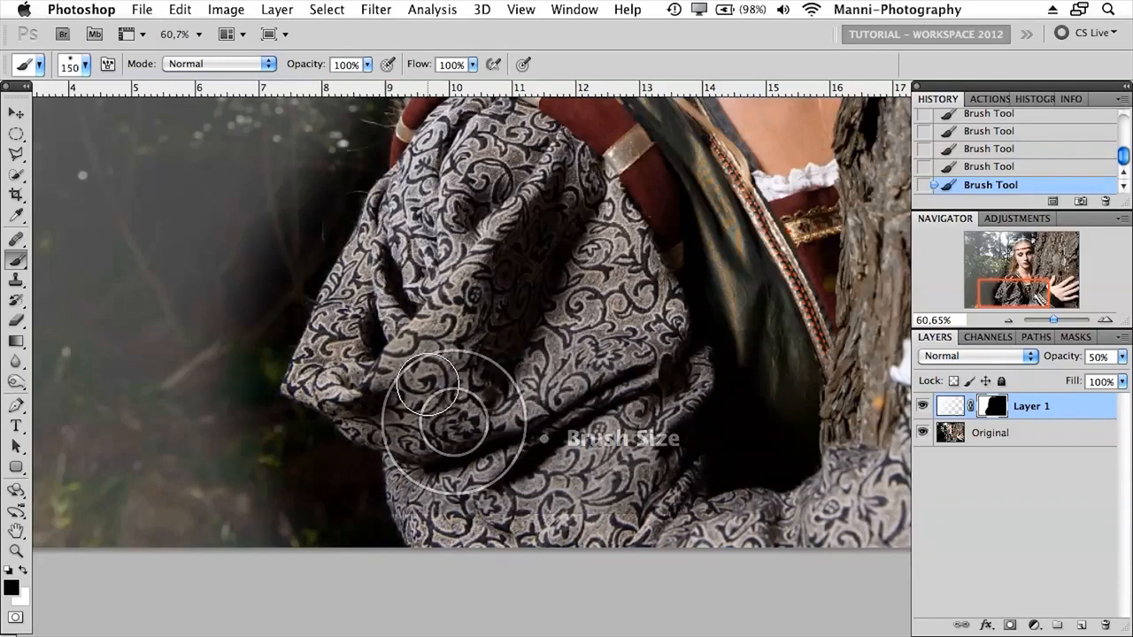
key("bracketleft")
key("bracketleft")
key("bracketleft")
key("bracketleft")
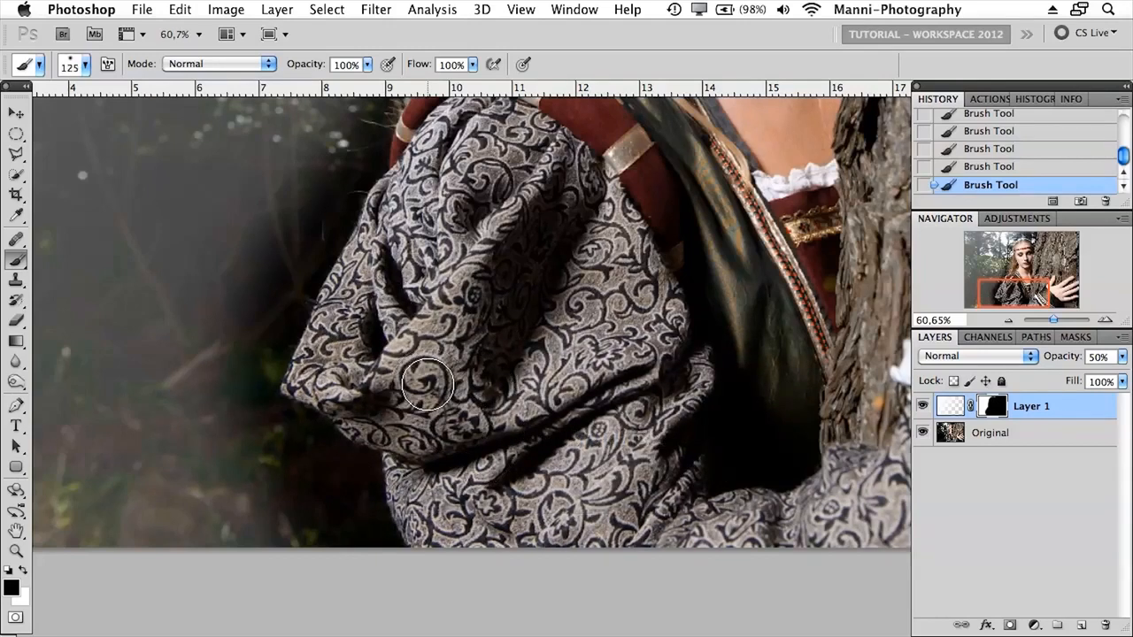
key("bracketright")
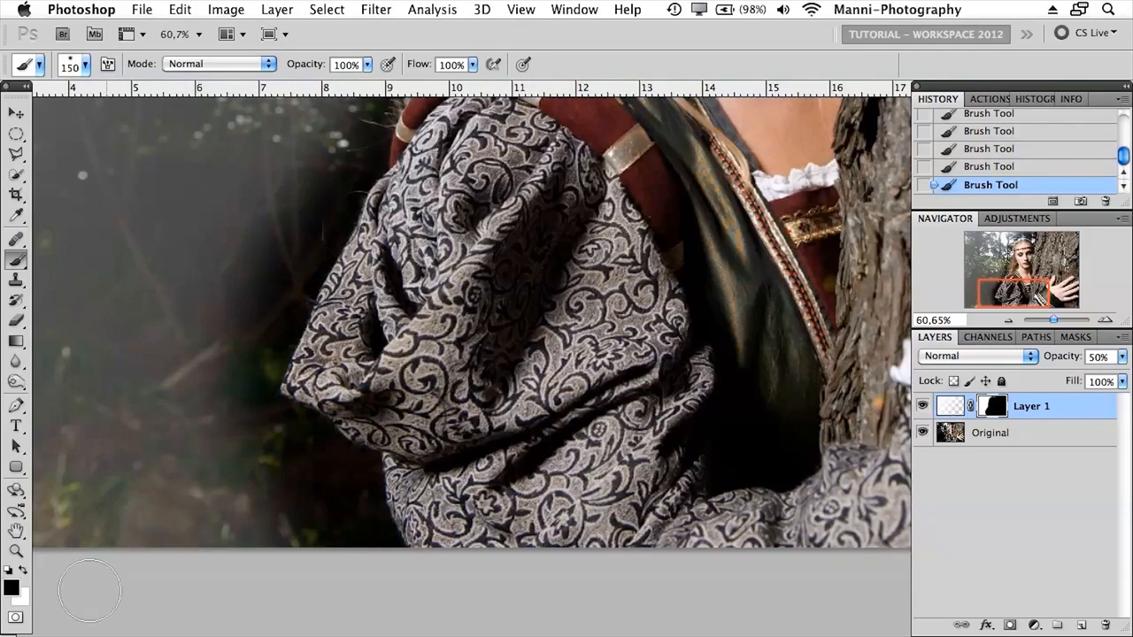
Step: Make white the foreground colour and set the brush size to 145 px
key("x")
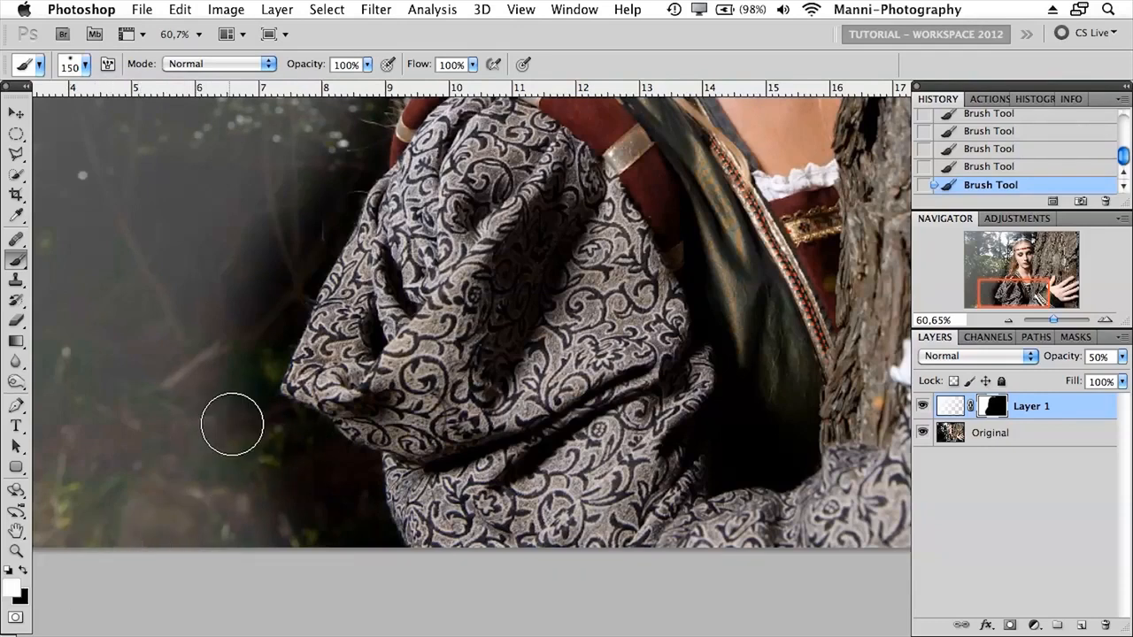
left_click(89, 66)
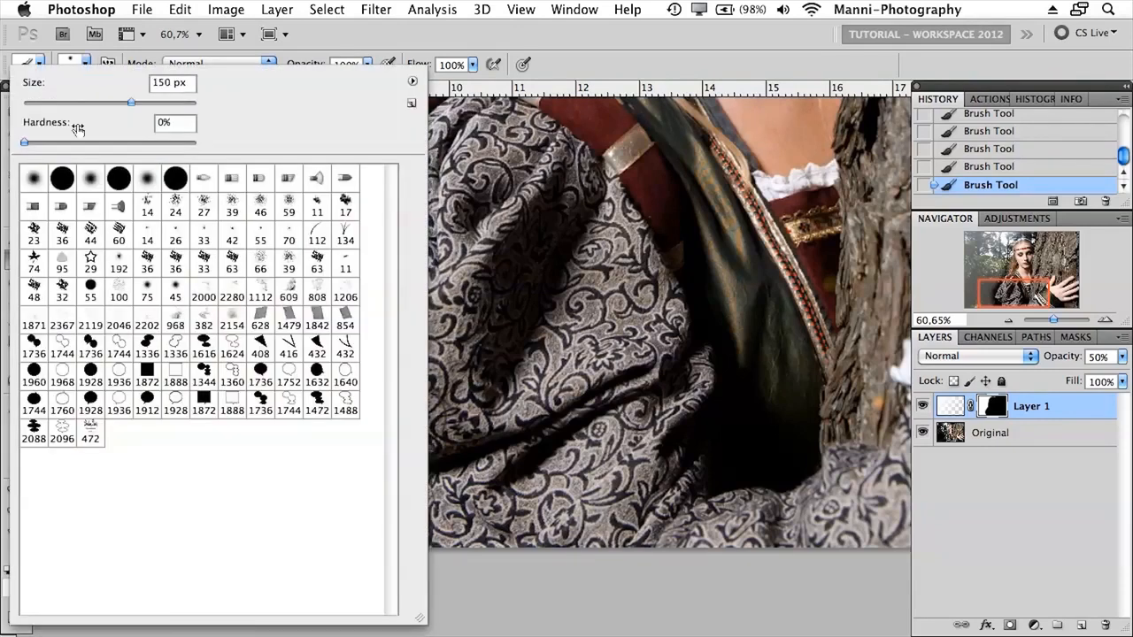
left_click(109, 104)
left_click_drag(135, 103, 129, 103)
type("1")
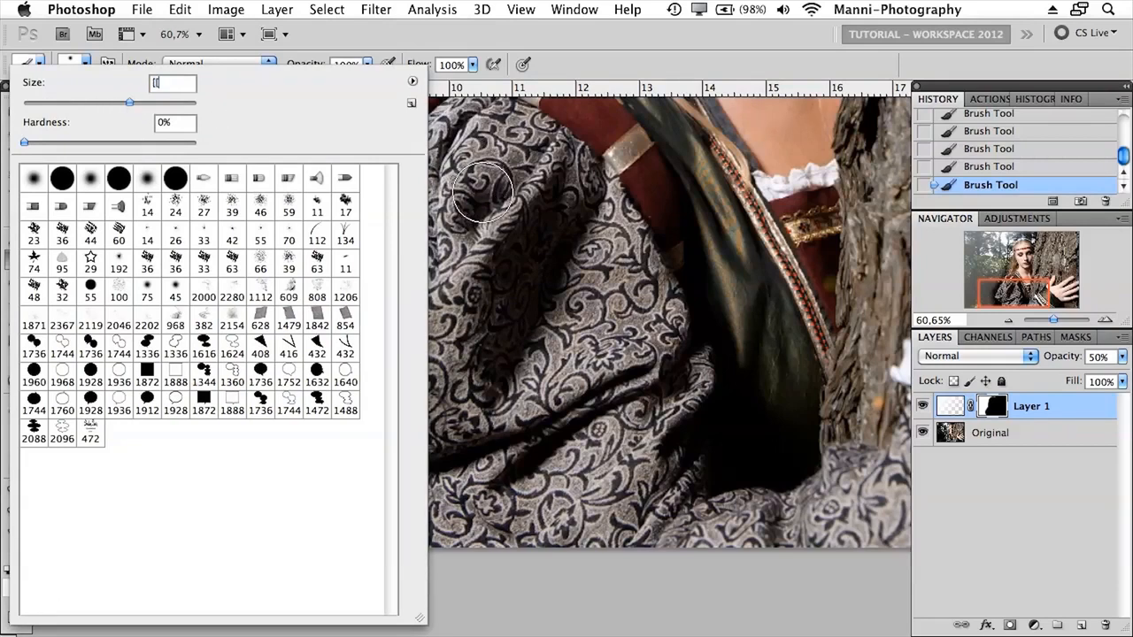
key("Return")
Step: Try a white stroke on the layer mask over the sleeve and undo it
left_click(706, 256)
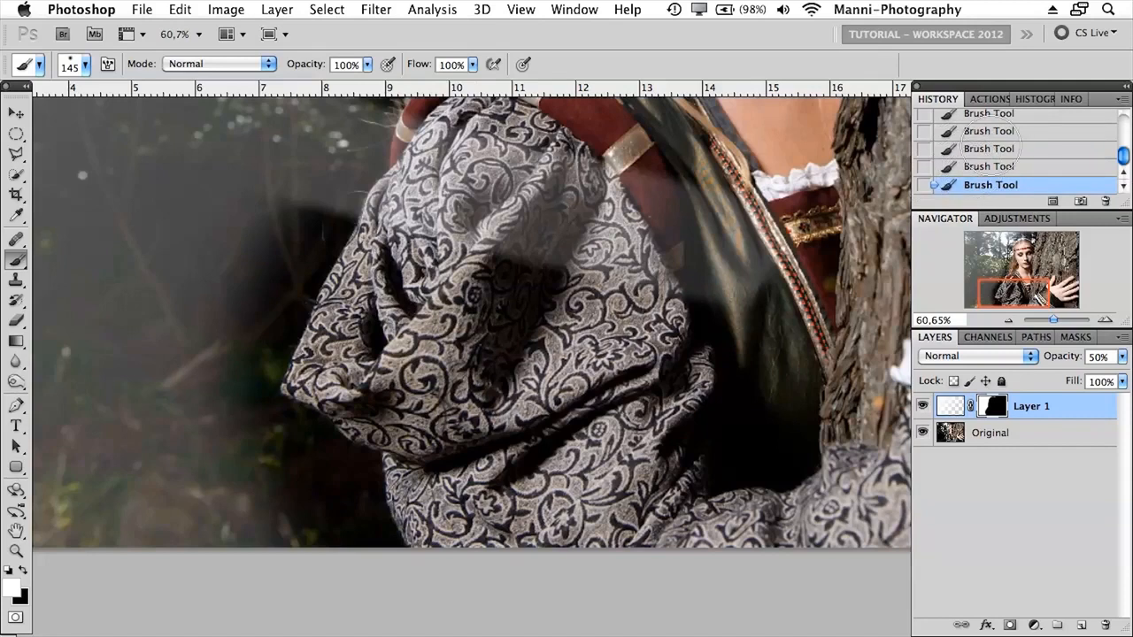
left_click(1006, 167)
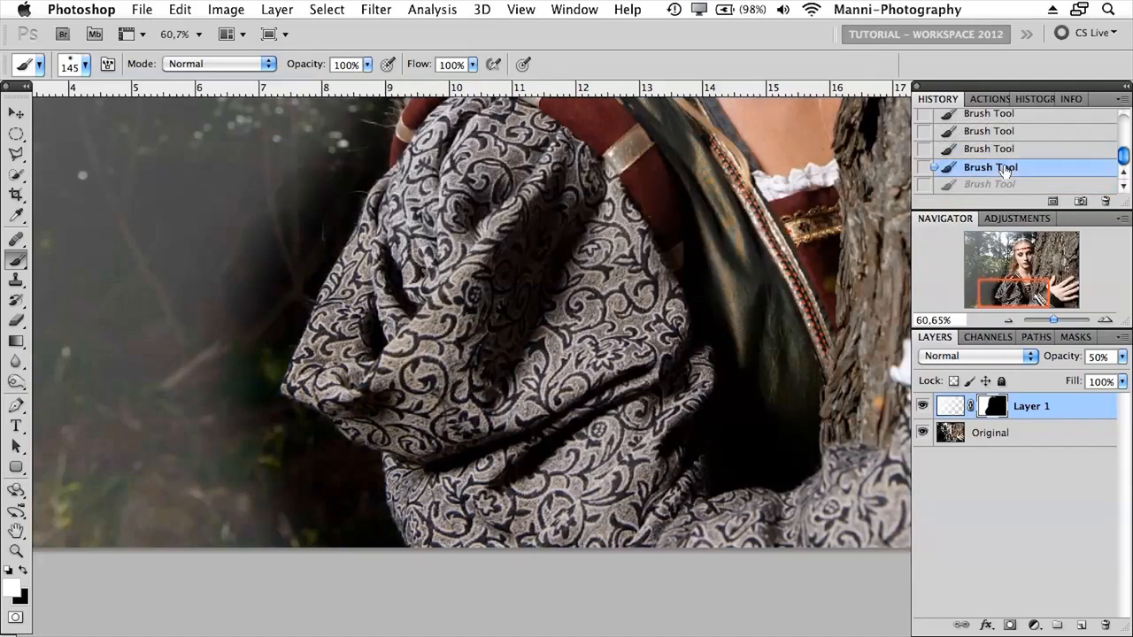
Step: Paint white on the mask beside the sleeve's outer edge with a 100 px brush to restore the background haze
key("bracketleft")
key("bracketleft")
mouse_move(288, 506)
left_mouse_down()
mouse_move(250, 469)
mouse_move(207, 423)
mouse_move(299, 104)
mouse_move(289, 279)
mouse_move(230, 398)
mouse_move(245, 428)
mouse_move(323, 485)
mouse_move(336, 540)
mouse_move(347, 533)
mouse_move(358, 556)
mouse_move(301, 478)
mouse_move(229, 414)
mouse_move(236, 321)
mouse_move(248, 295)
left_mouse_up()
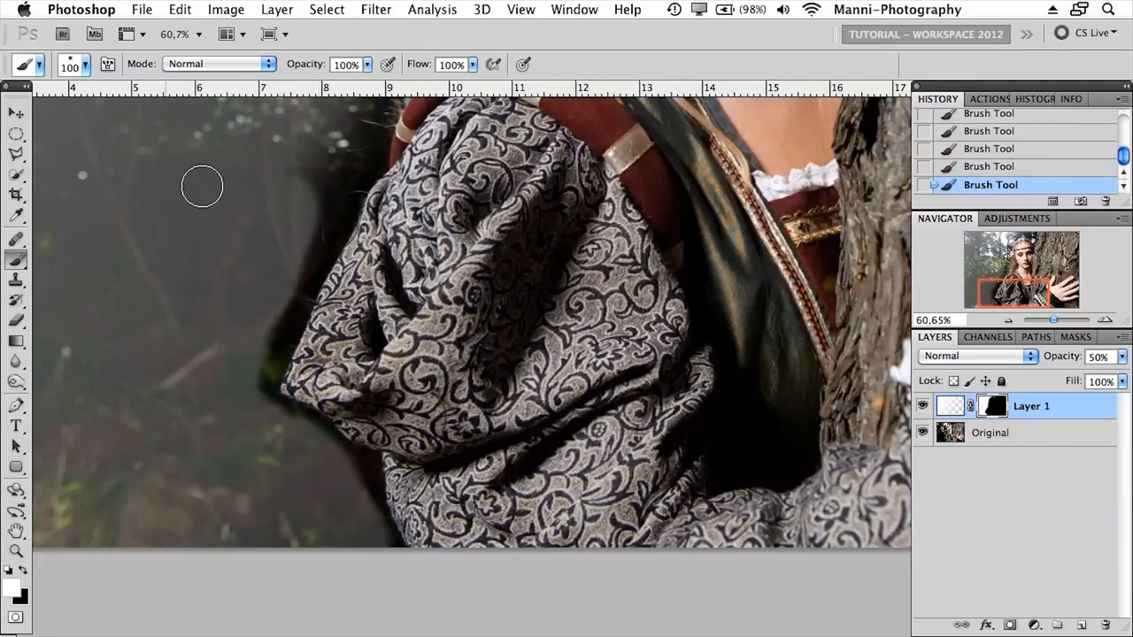
Step: Refine the mask closer along the sleeve's outline with a white brush reduced to 60 px
mouse_move(319, 228)
left_mouse_down()
mouse_move(304, 375)
mouse_move(273, 360)
mouse_move(360, 199)
left_mouse_up()
left_click_drag(355, 192, 267, 579)
left_click_drag(324, 284, 312, 444)
mouse_move(446, 179)
left_mouse_down()
mouse_move(419, 263)
mouse_move(397, 273)
mouse_move(559, 182)
left_mouse_up()
left_click_drag(364, 284, 676, 151)
mouse_move(577, 207)
left_mouse_down()
mouse_move(717, 244)
mouse_move(737, 183)
mouse_move(735, 207)
mouse_move(758, 187)
mouse_move(736, 210)
mouse_move(742, 233)
mouse_move(764, 239)
mouse_move(742, 351)
mouse_move(716, 286)
mouse_move(667, 256)
mouse_move(572, 228)
left_mouse_up()
left_click_drag(368, 457, 431, 181)
left_click_drag(424, 510, 487, 255)
left_click_drag(426, 567, 483, 354)
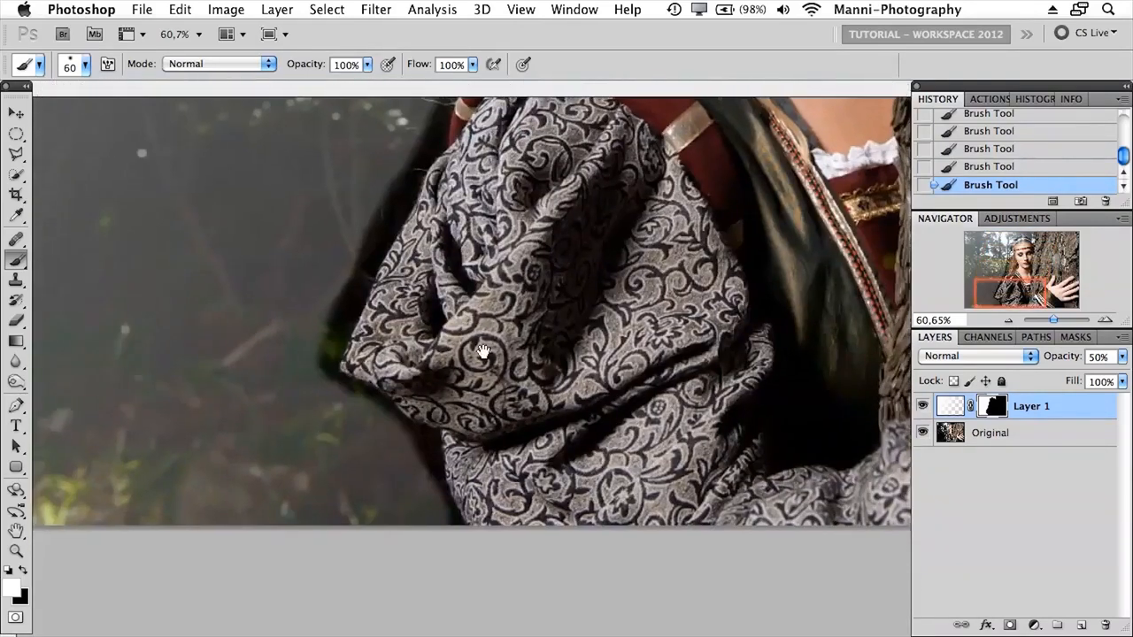
Step: Paint white on the layer mask along the sleeve's outer edge with the brush enlarged to 200 px
left_click(71, 64)
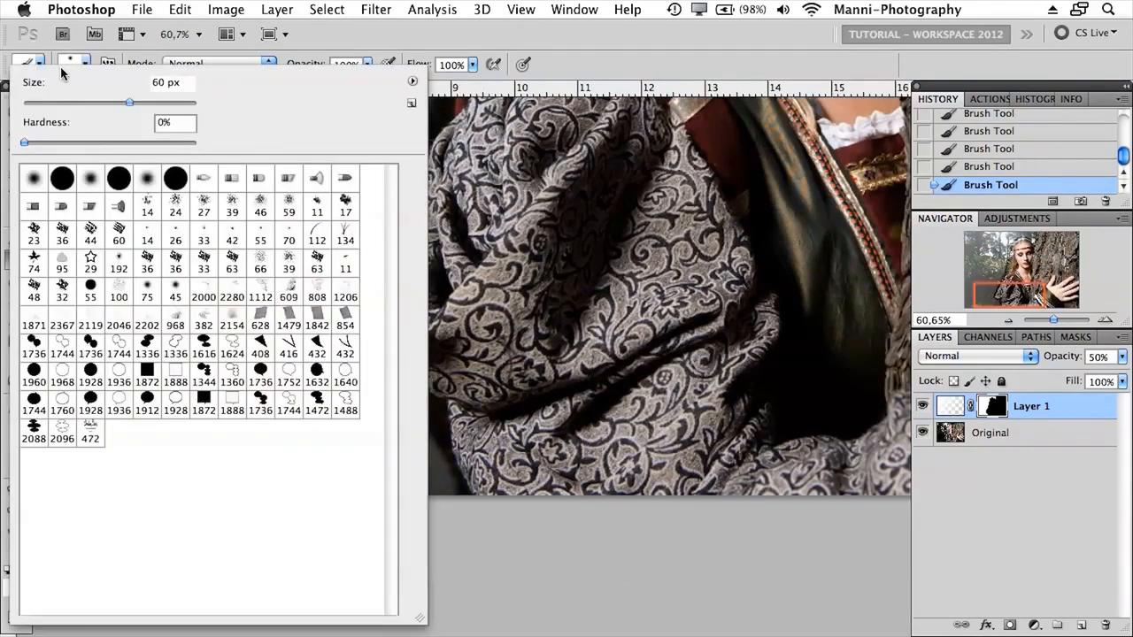
left_click_drag(81, 103, 131, 102)
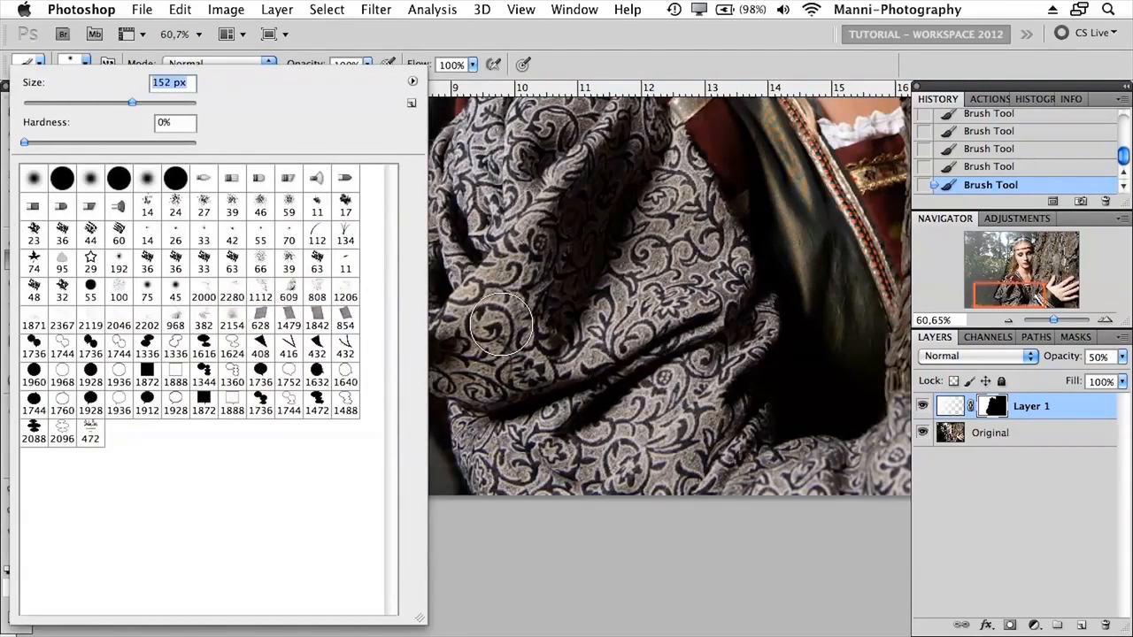
left_click(513, 603)
key("bracketright")
key("bracketright")
key("bracketright")
key("bracketleft")
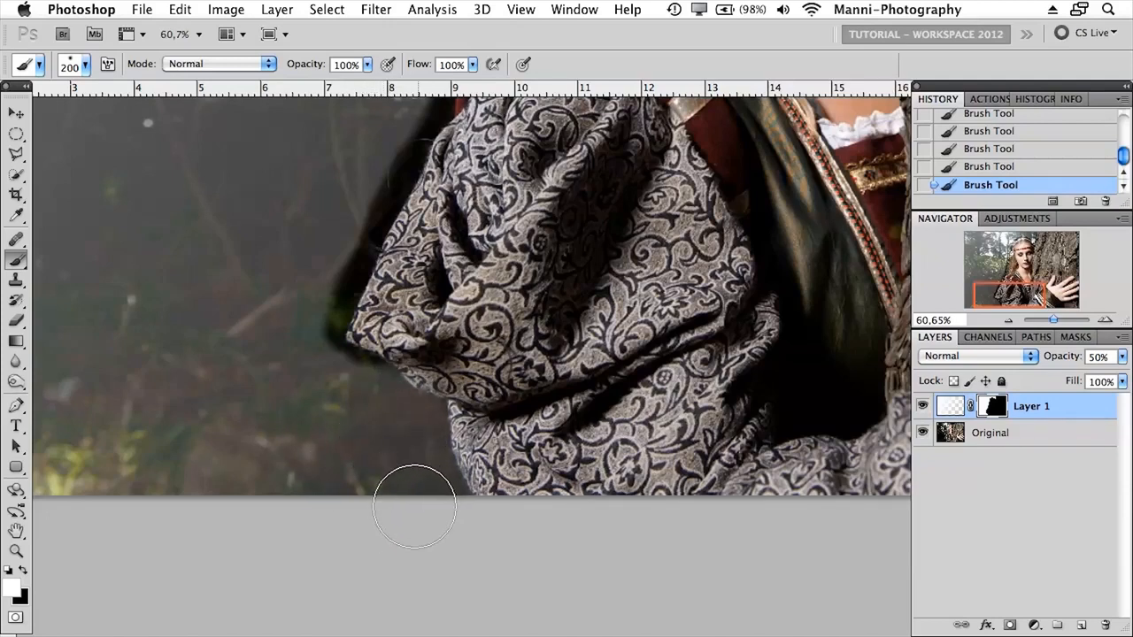
mouse_move(366, 431)
left_mouse_down()
mouse_move(300, 376)
mouse_move(313, 250)
mouse_move(333, 192)
mouse_move(328, 315)
left_mouse_up()
left_click_drag(346, 272, 420, 166)
left_click_drag(377, 238, 355, 306)
left_click_drag(399, 206, 368, 336)
mouse_move(403, 278)
left_mouse_down()
mouse_move(393, 311)
mouse_move(414, 204)
mouse_move(378, 360)
left_mouse_up()
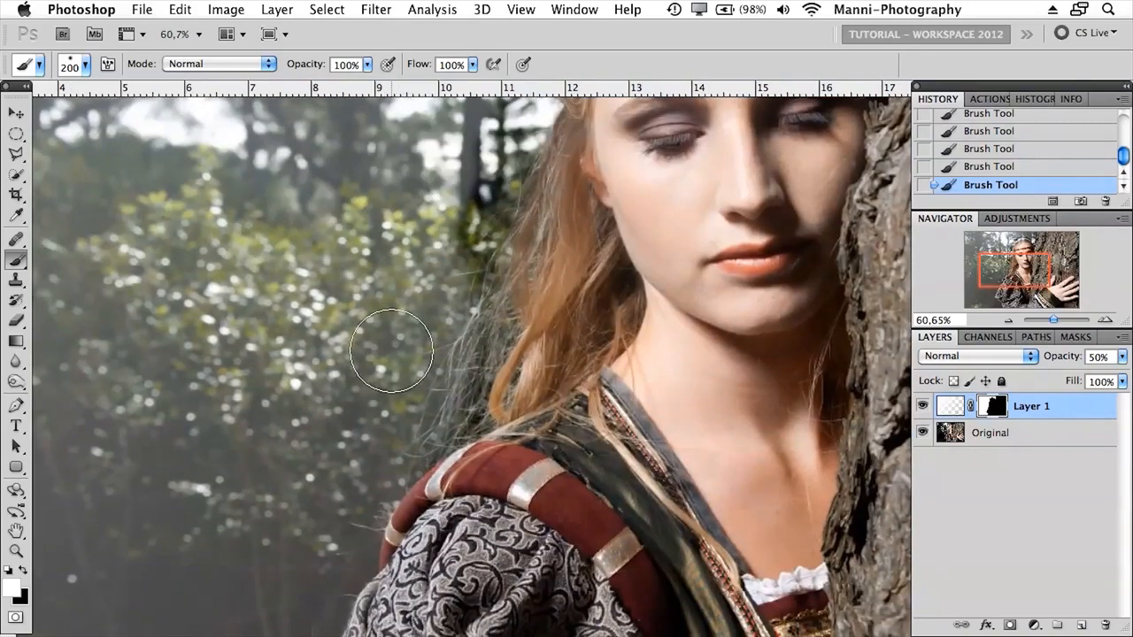
Step: Paint white on the mask over the forest background beside the woman's hair with a 400 px brush
key("bracketright")
key("bracketright")
key("bracketright")
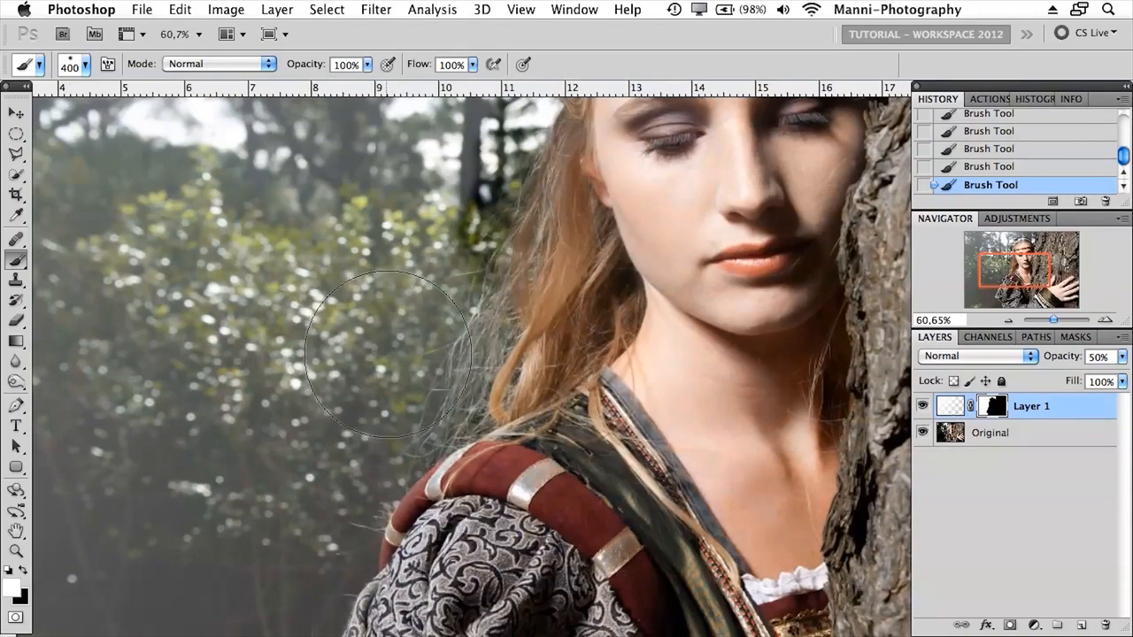
left_click_drag(389, 199, 366, 354)
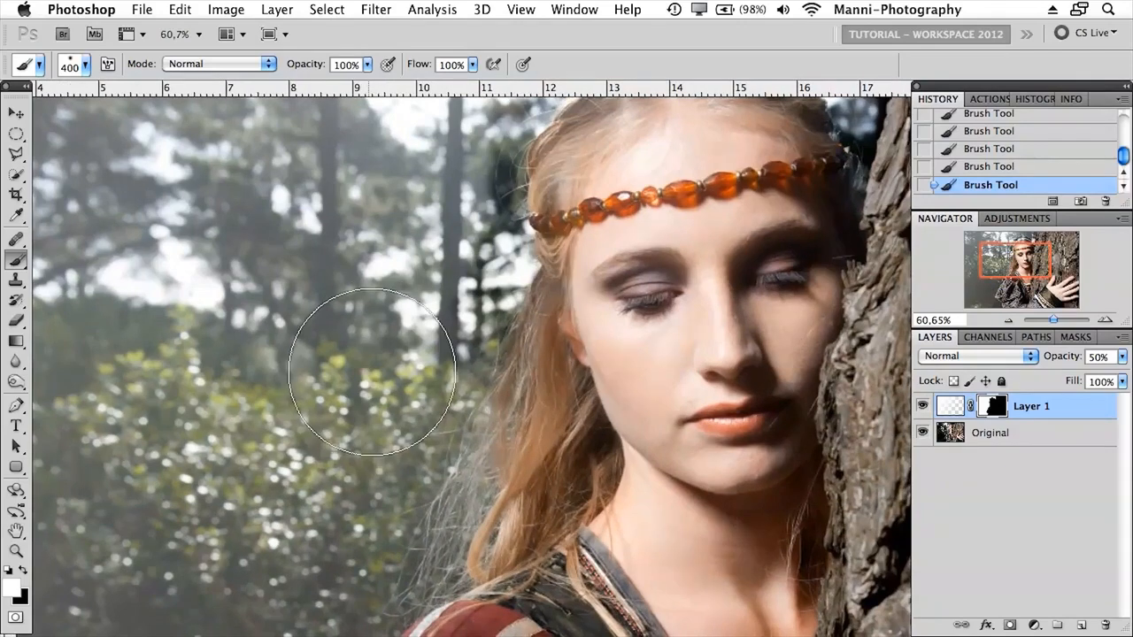
left_click_drag(355, 292, 347, 399)
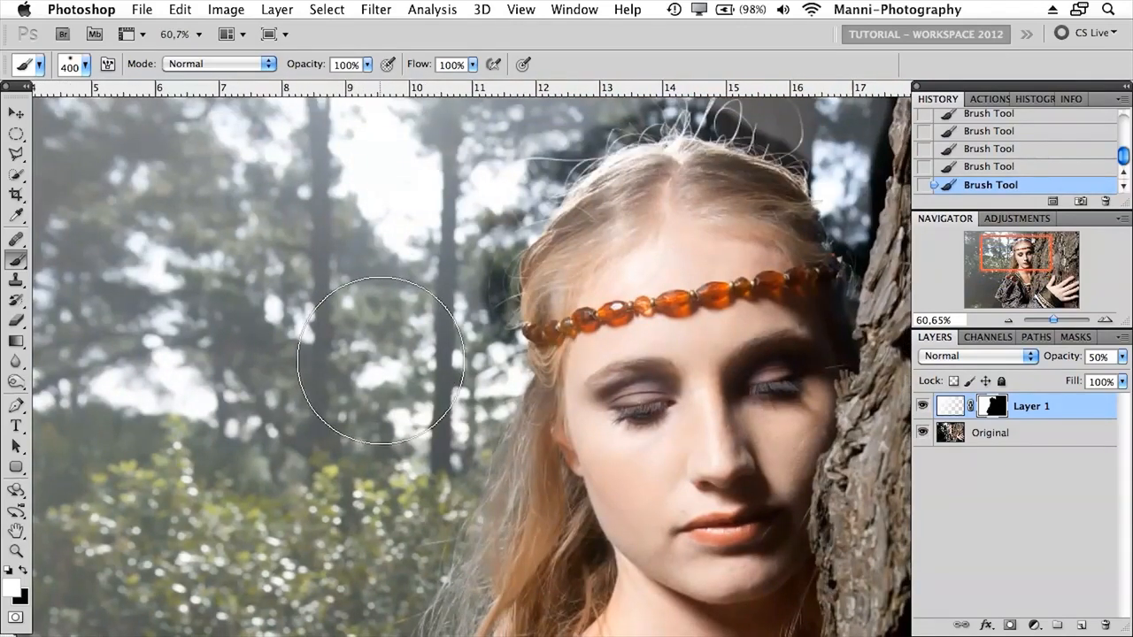
left_click_drag(406, 241, 410, 354)
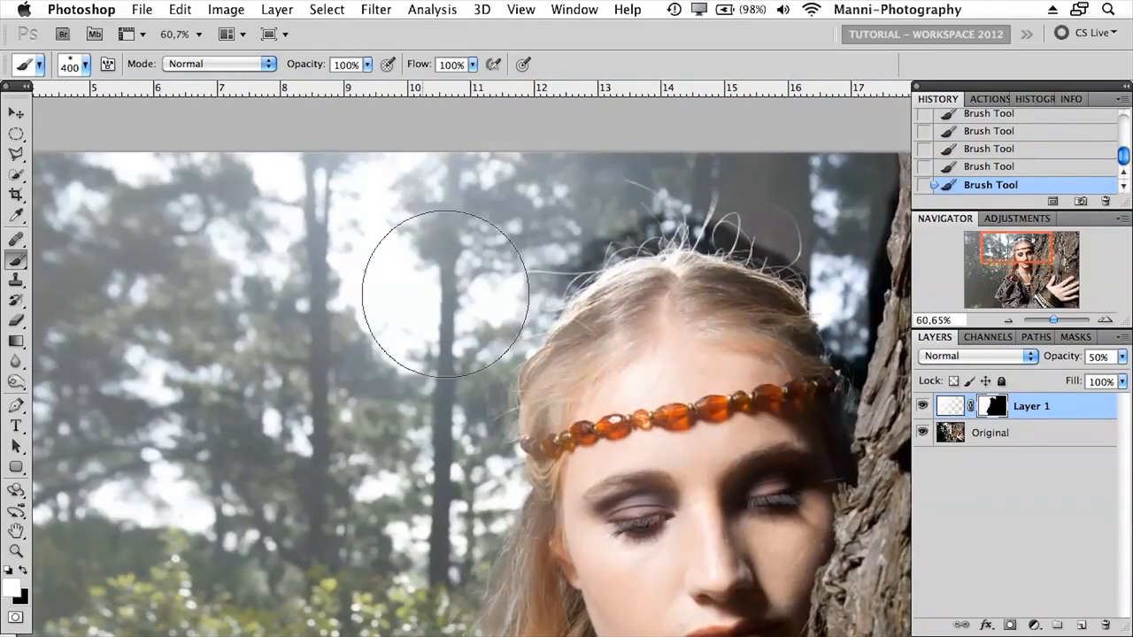
Step: Restore the haze above the woman's head by painting white on the mask, reducing the brush from 250 to 175 px
key("bracketleft")
key("bracketleft")
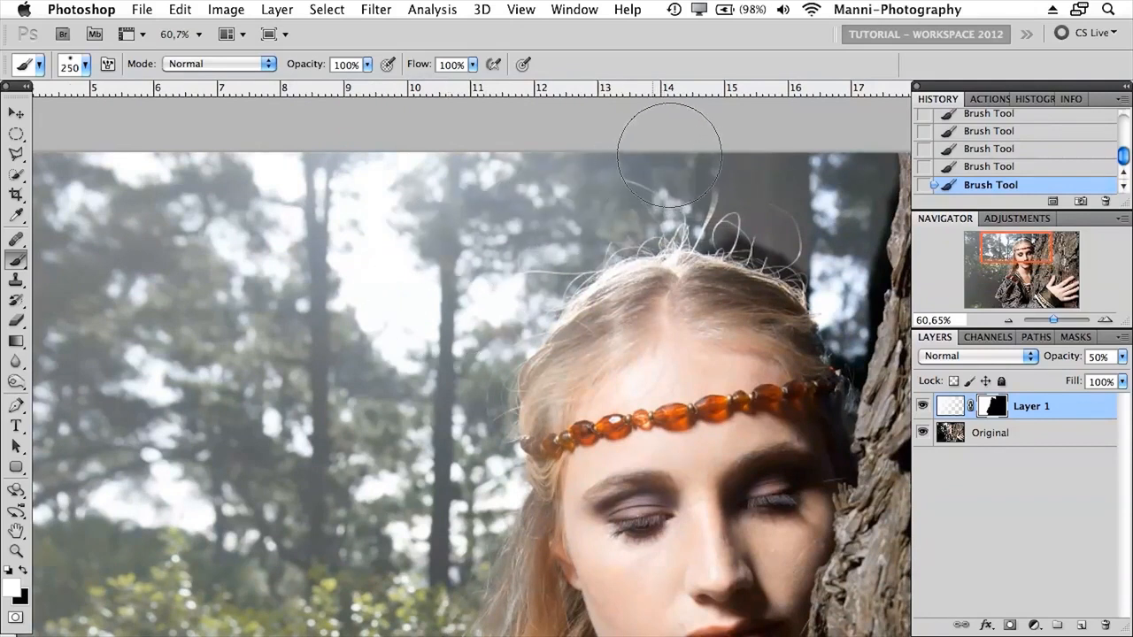
mouse_move(682, 289)
left_mouse_down()
mouse_move(574, 289)
mouse_move(523, 305)
left_mouse_up()
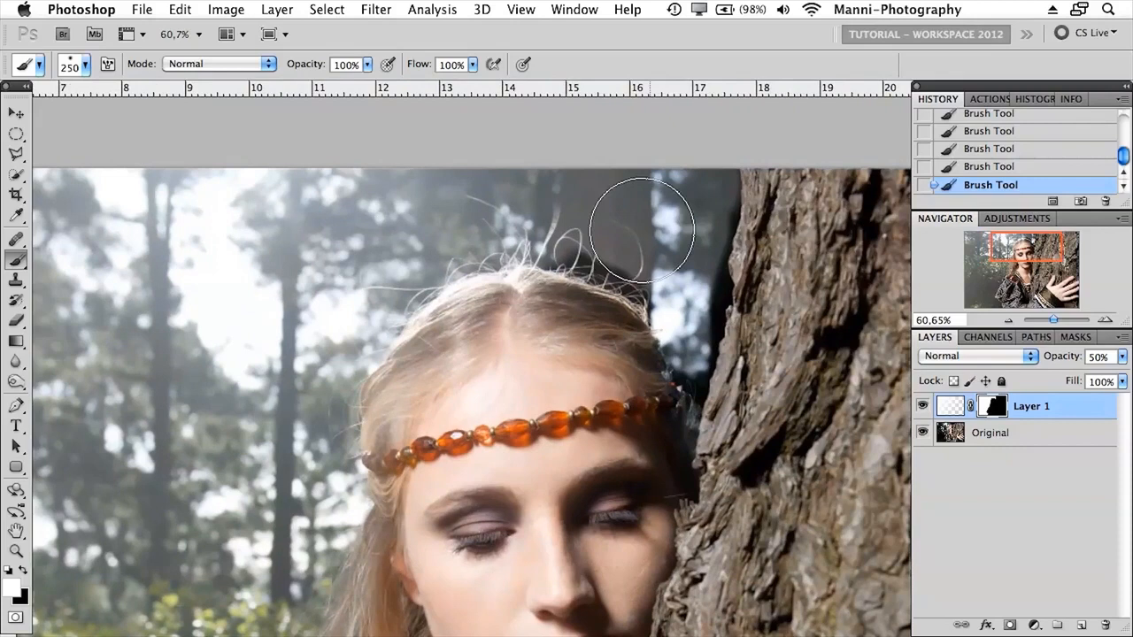
key("bracketleft")
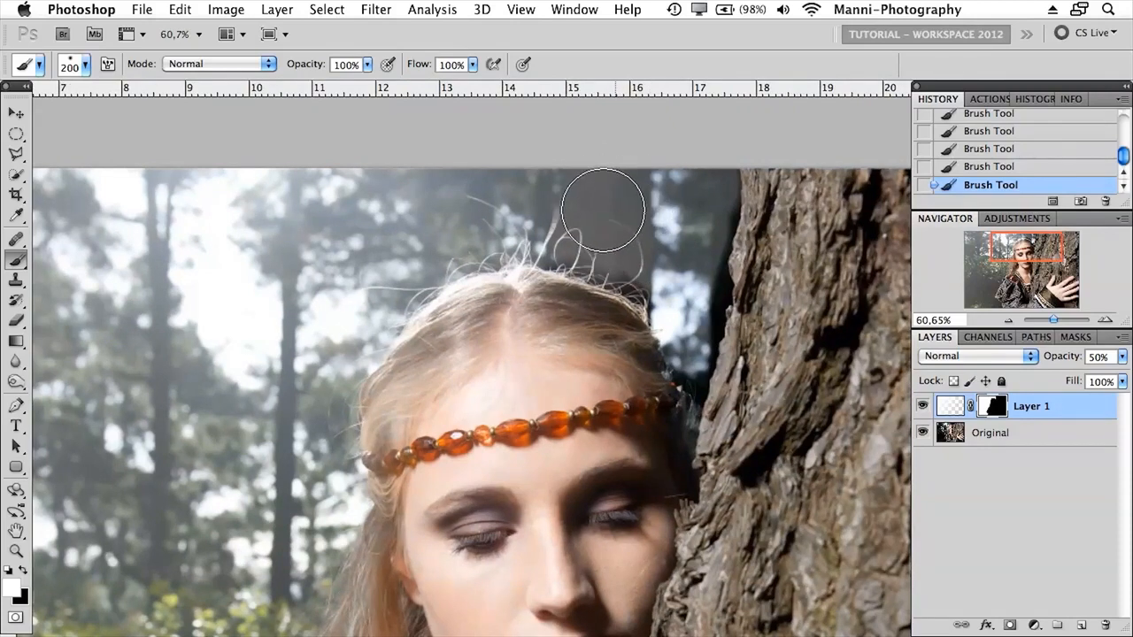
key("bracketleft")
key("bracketleft")
key("bracketleft")
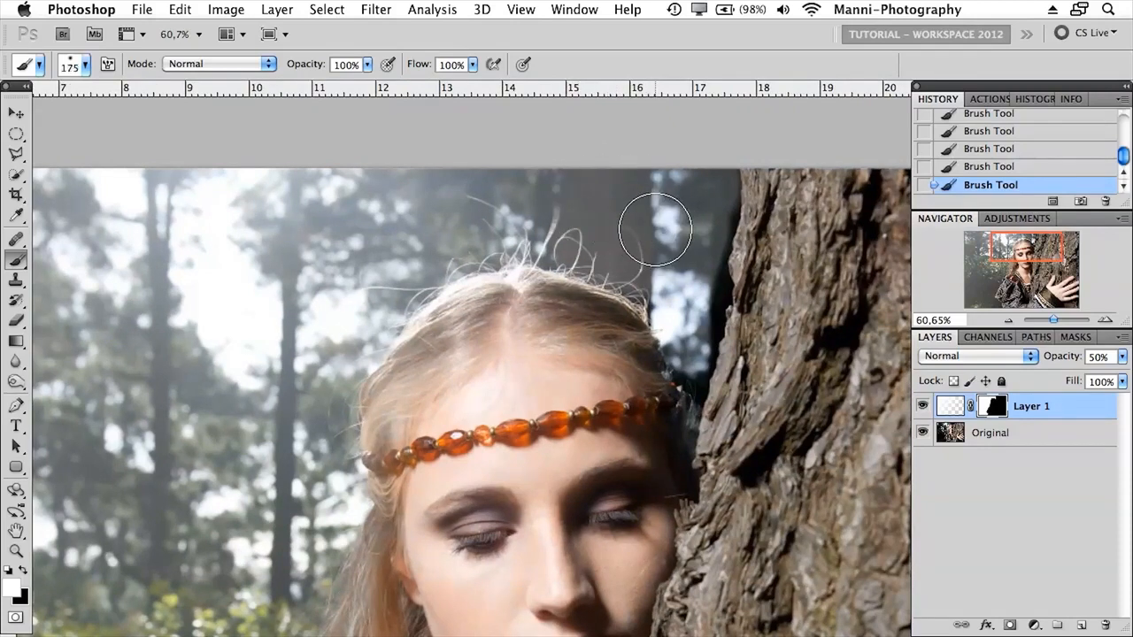
Step: Paint white on the mask in the gap between the head and the tree trunk, using 90 px and 70 px brushes
key("bracketleft")
key("bracketleft")
key("bracketleft")
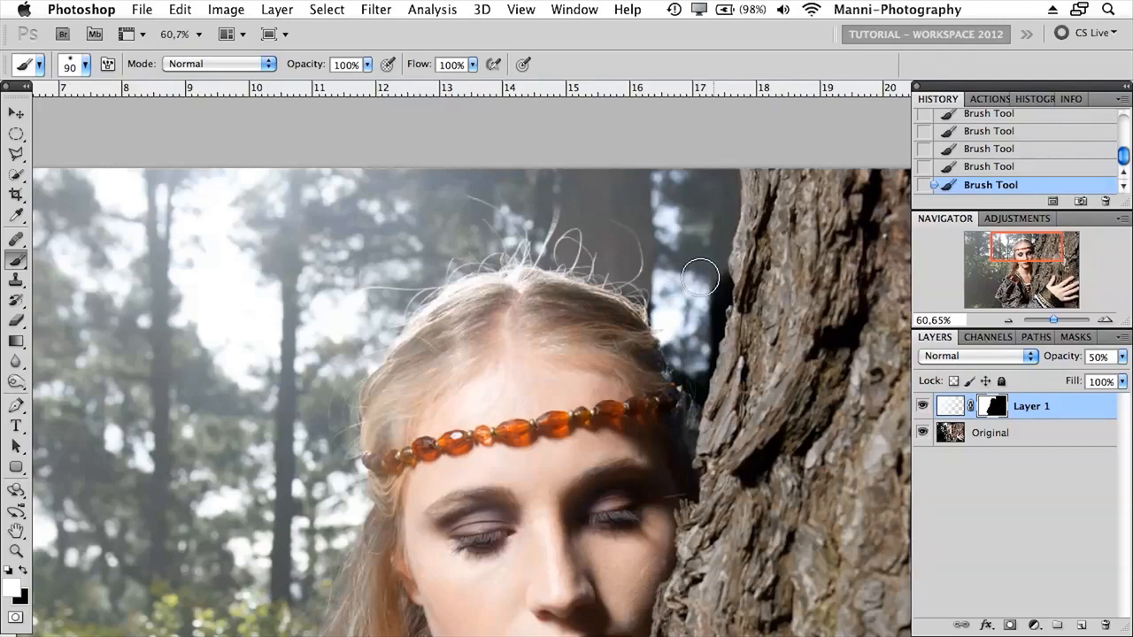
key("bracketleft")
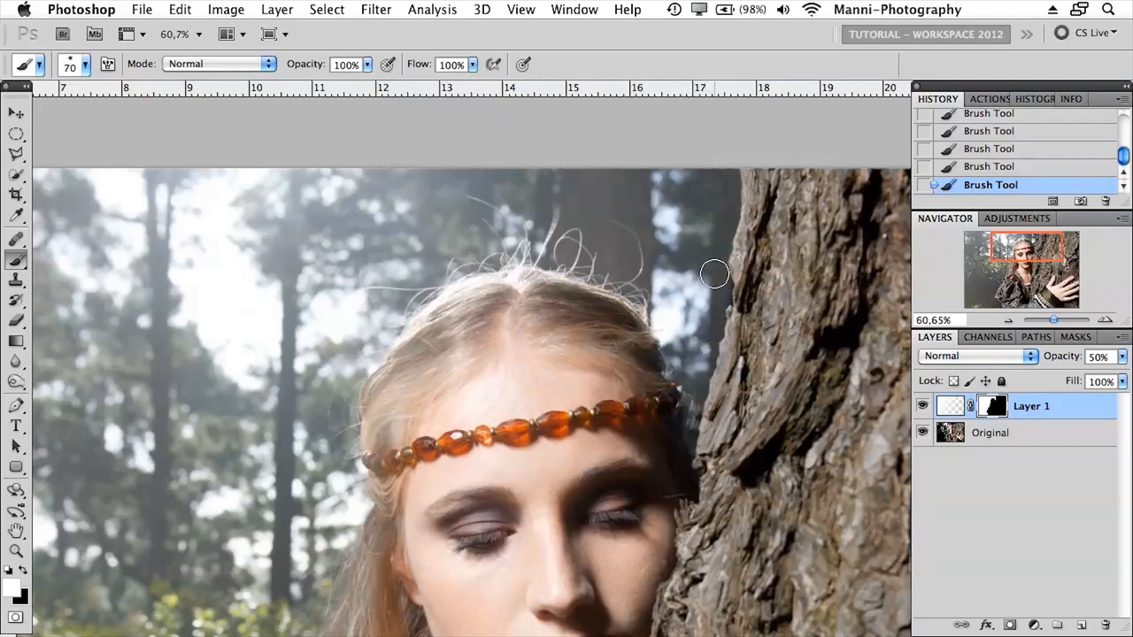
left_click_drag(1046, 317, 1050, 323)
left_click_drag(713, 384, 685, 398)
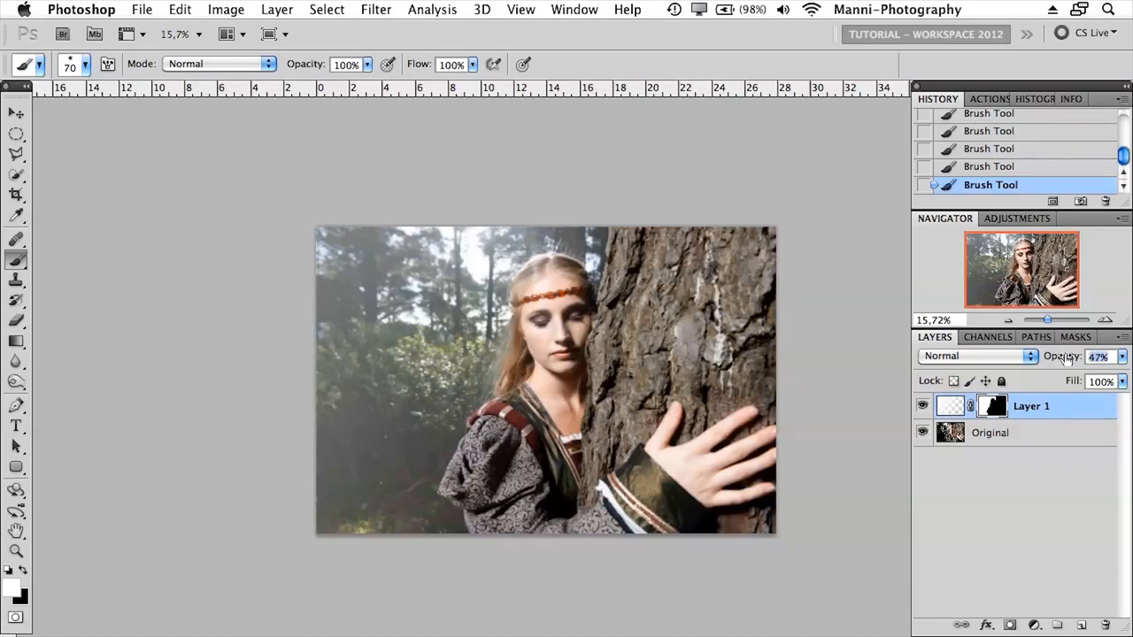
Step: Lower the haze layer's opacity to 37% and hide the layer
left_click_drag(1058, 363, 1056, 365)
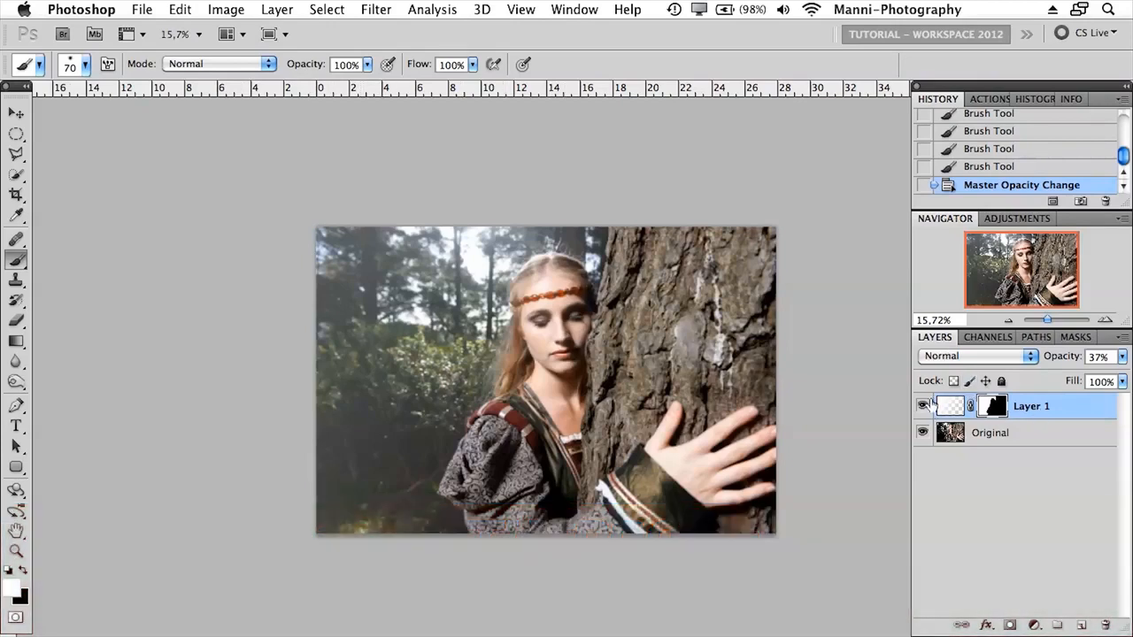
left_click(923, 405)
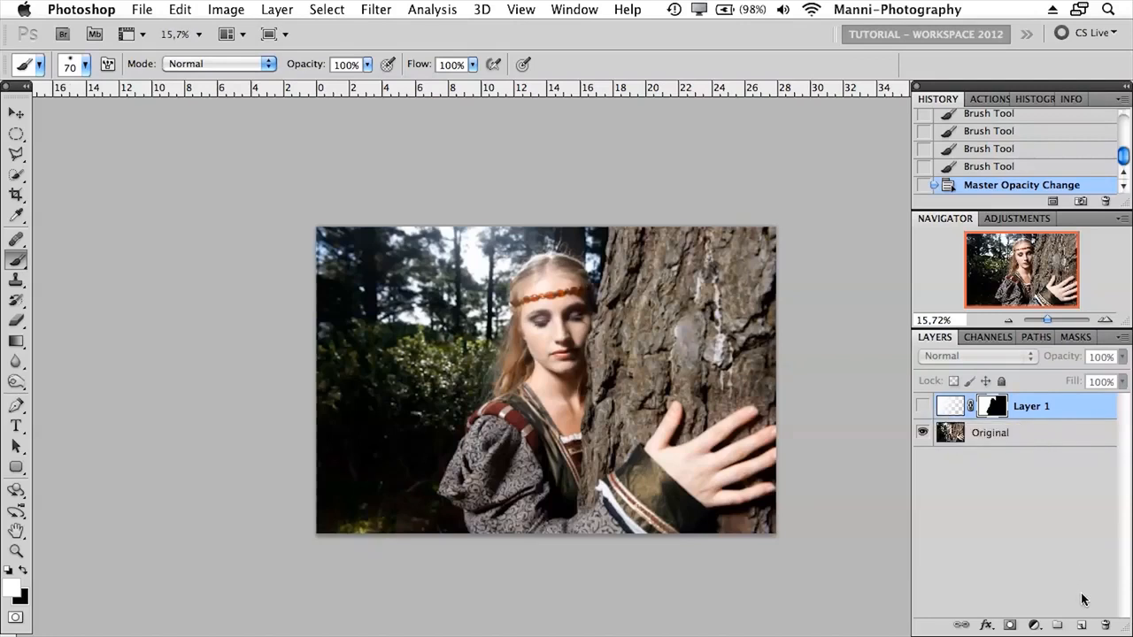
Step: Add a new layer and place a circular Elliptical Marquee selection over the woman's face and shoulder
left_click(1081, 626)
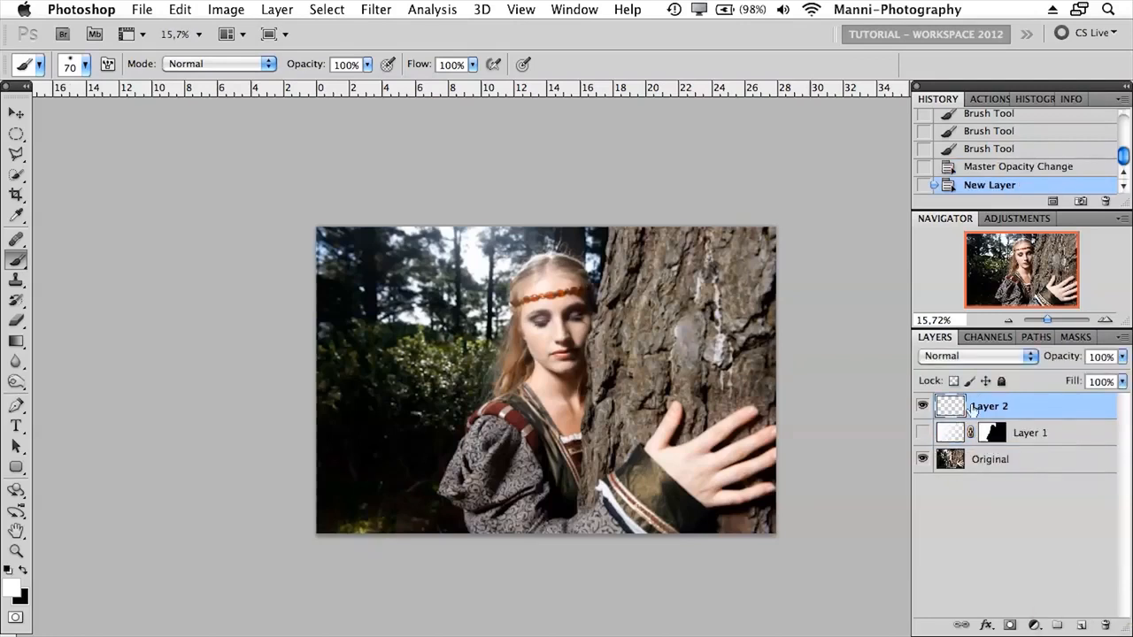
key("m")
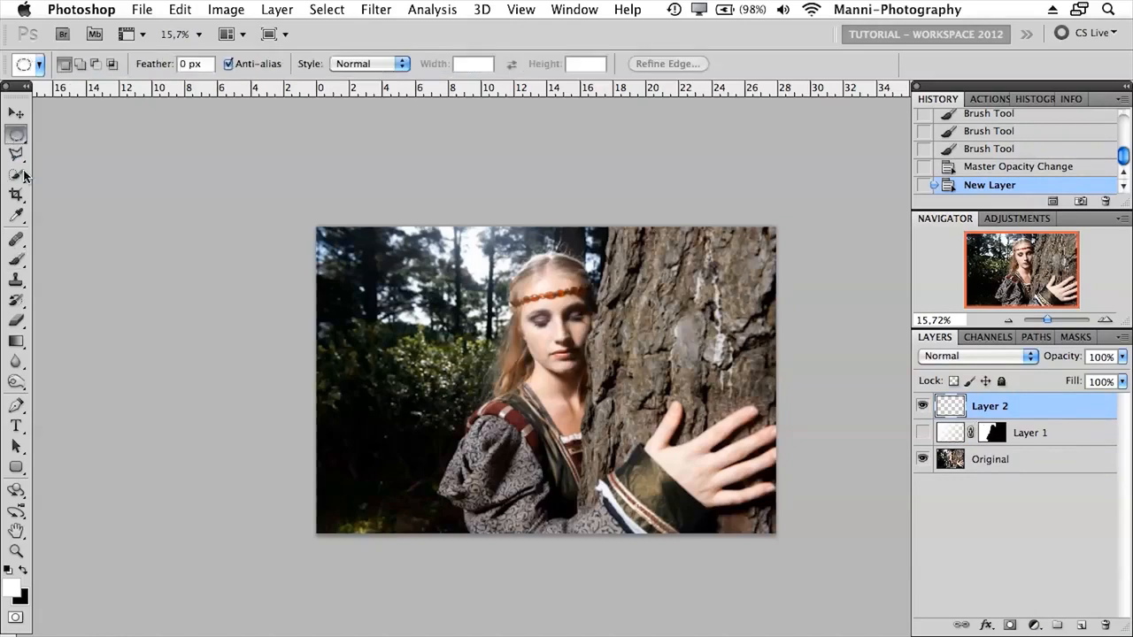
left_click(20, 134)
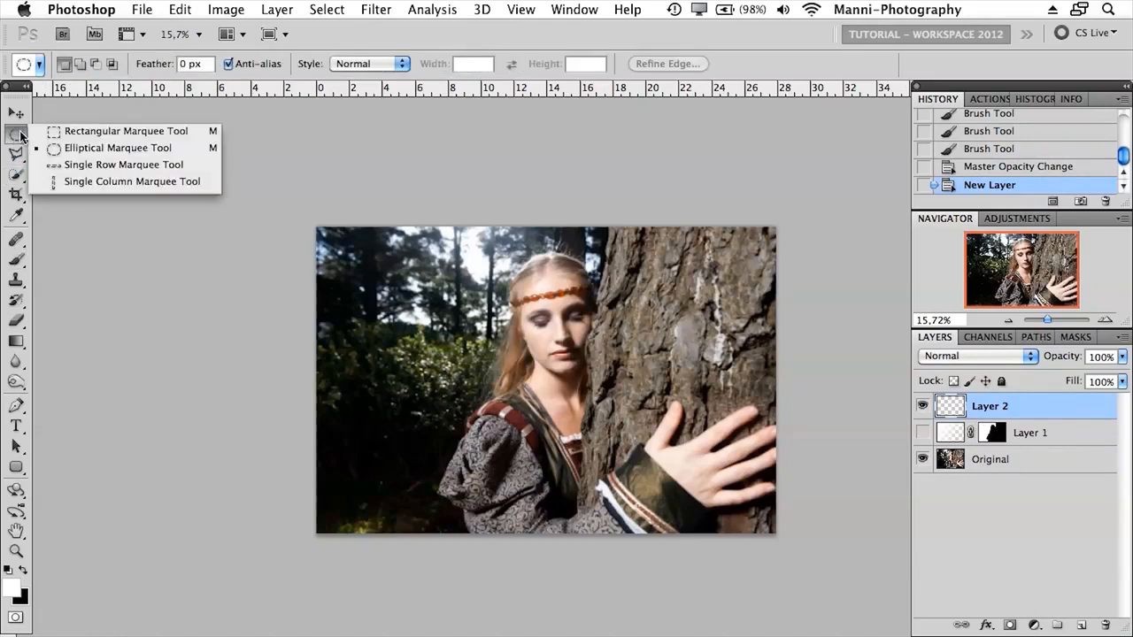
left_click(90, 150)
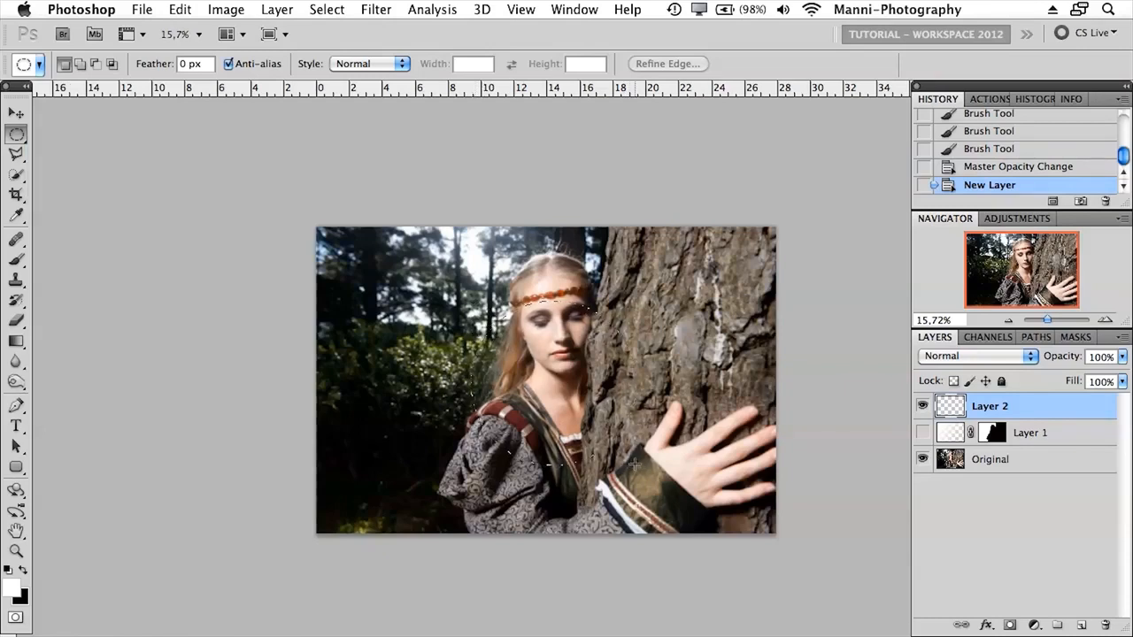
left_click_drag(634, 462, 614, 447)
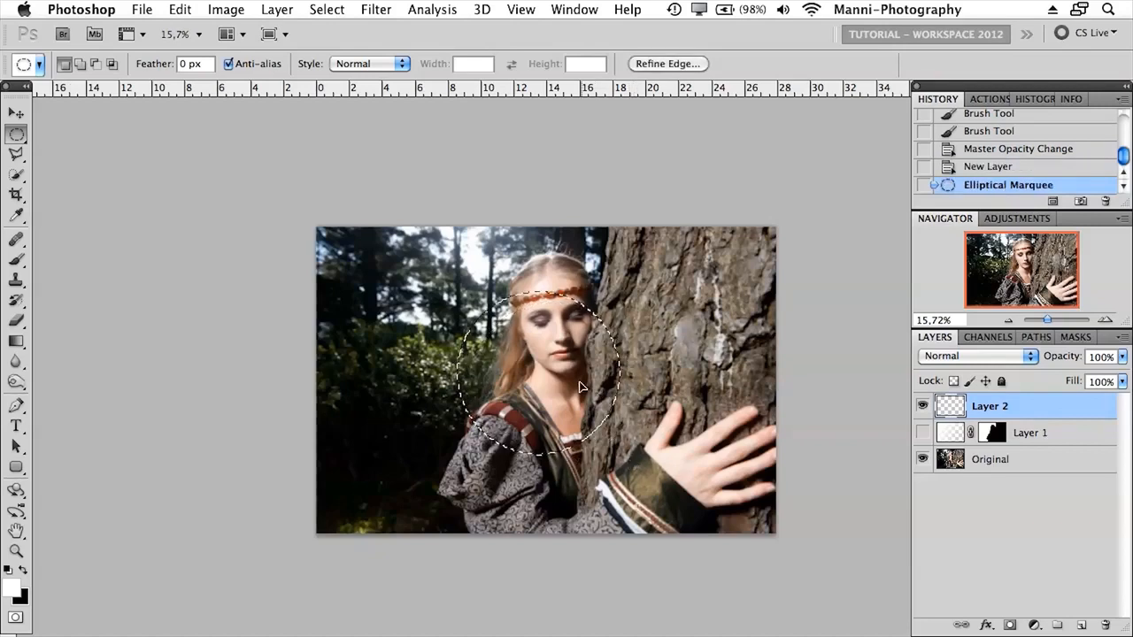
left_click_drag(577, 376, 577, 374)
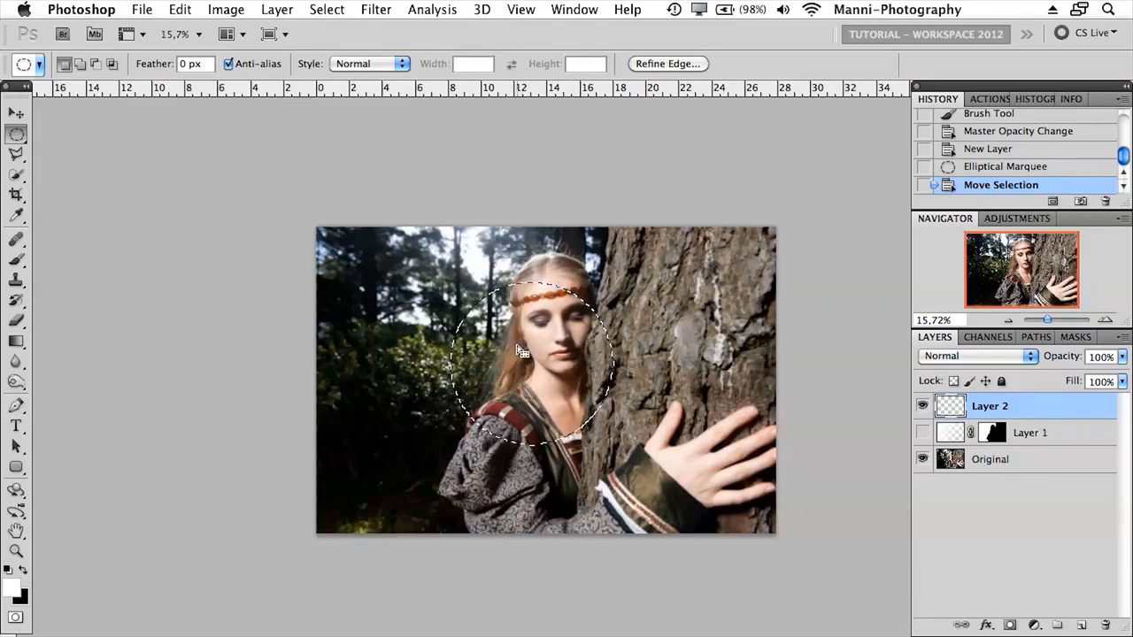
Step: Feather the circular selection with a radius of 250 pixels
left_click(326, 8)
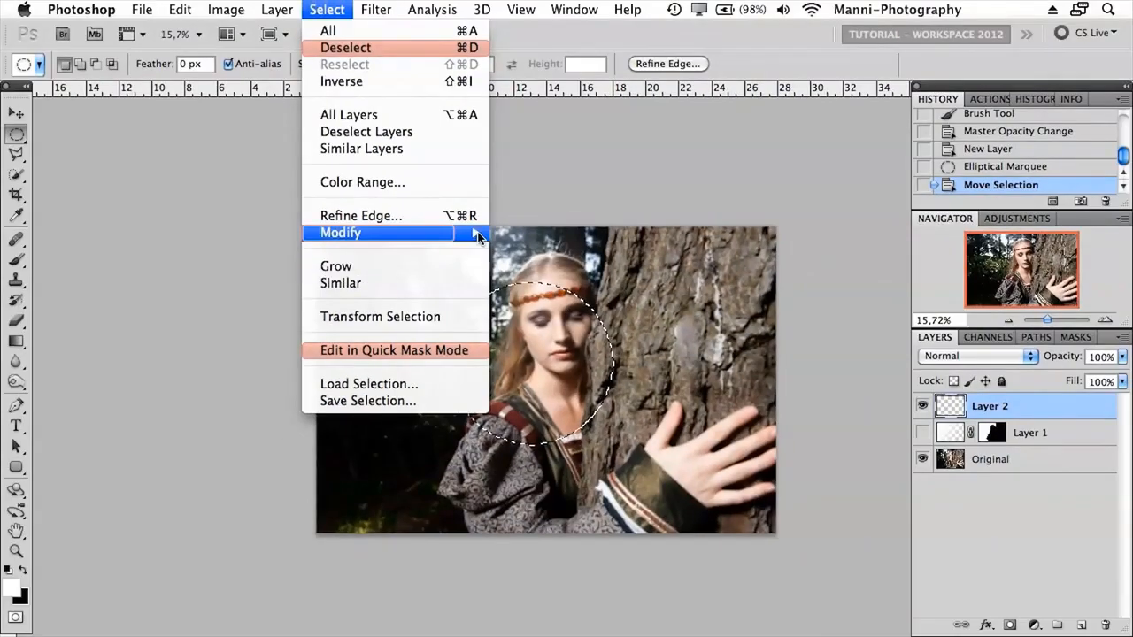
mouse_move(577, 222)
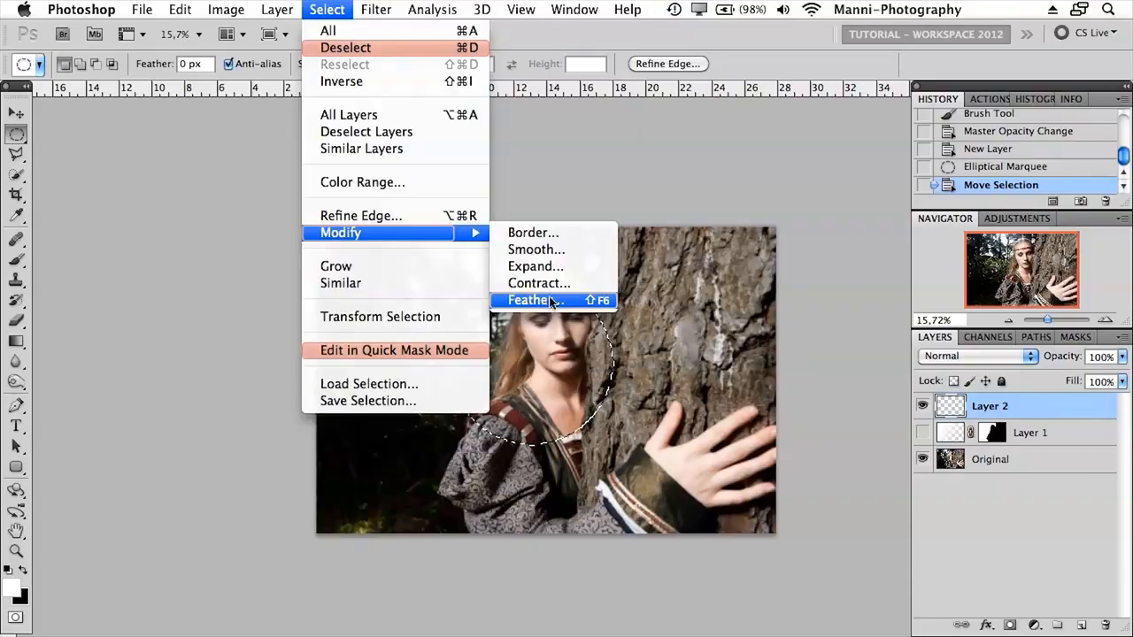
left_click(551, 301)
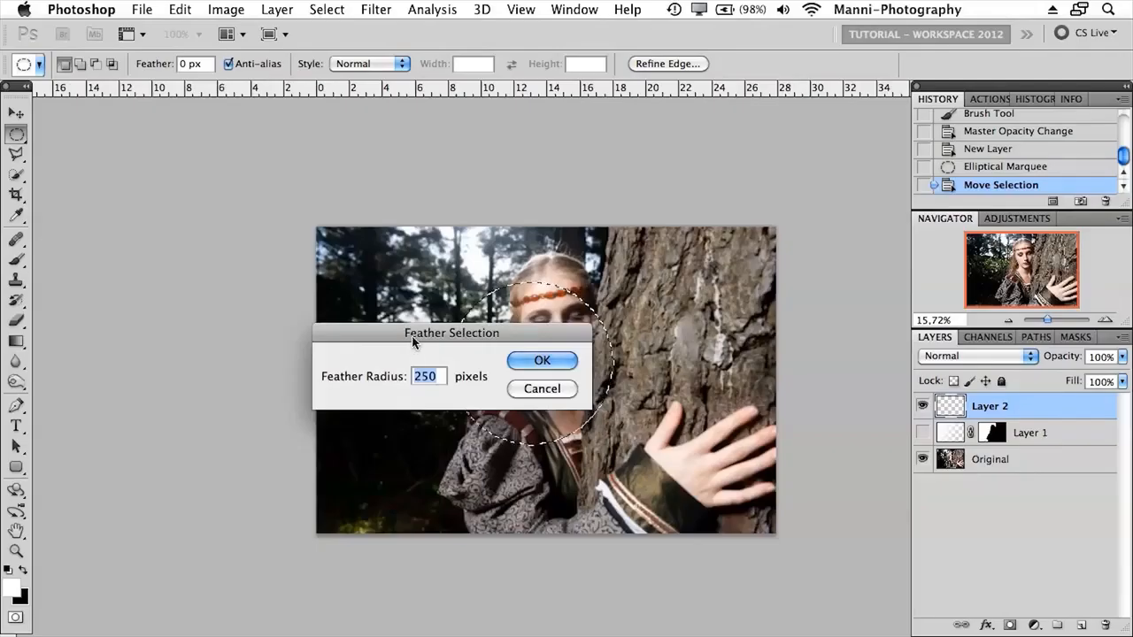
left_click_drag(412, 342, 438, 327)
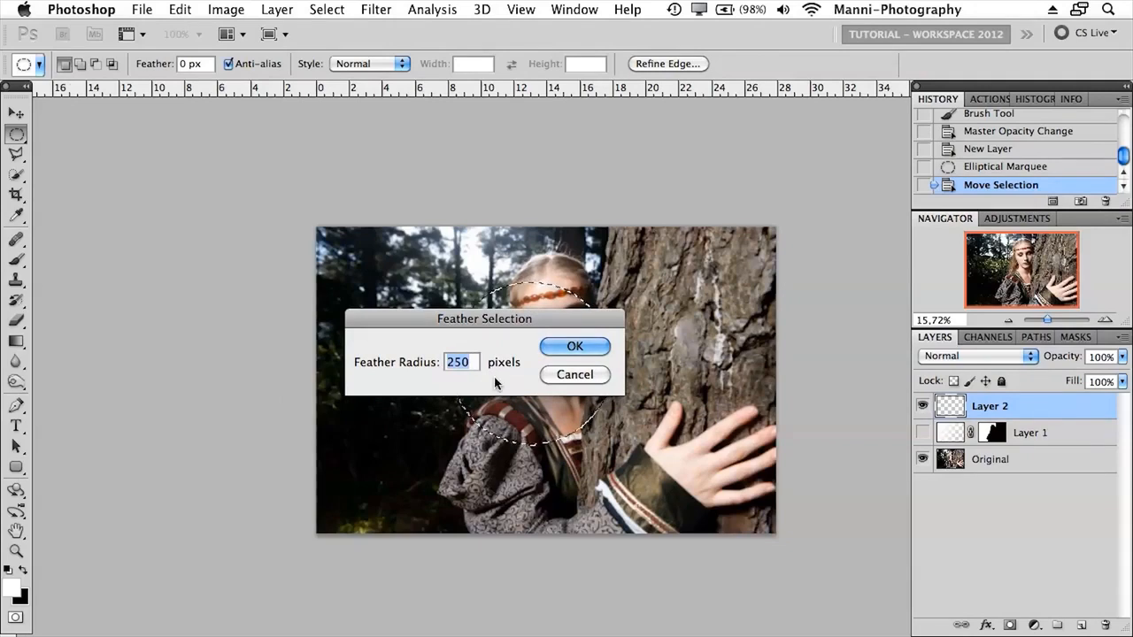
left_click(571, 348)
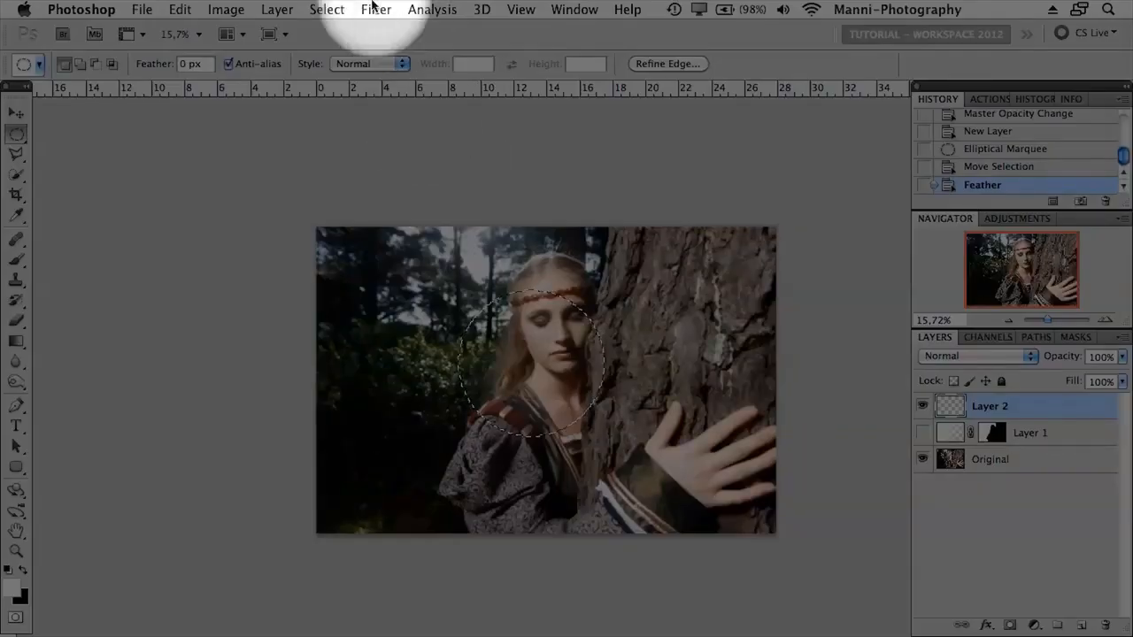
Step: Feather the selection a second time with a 250-pixel radius for an even softer edge
left_click(321, 9)
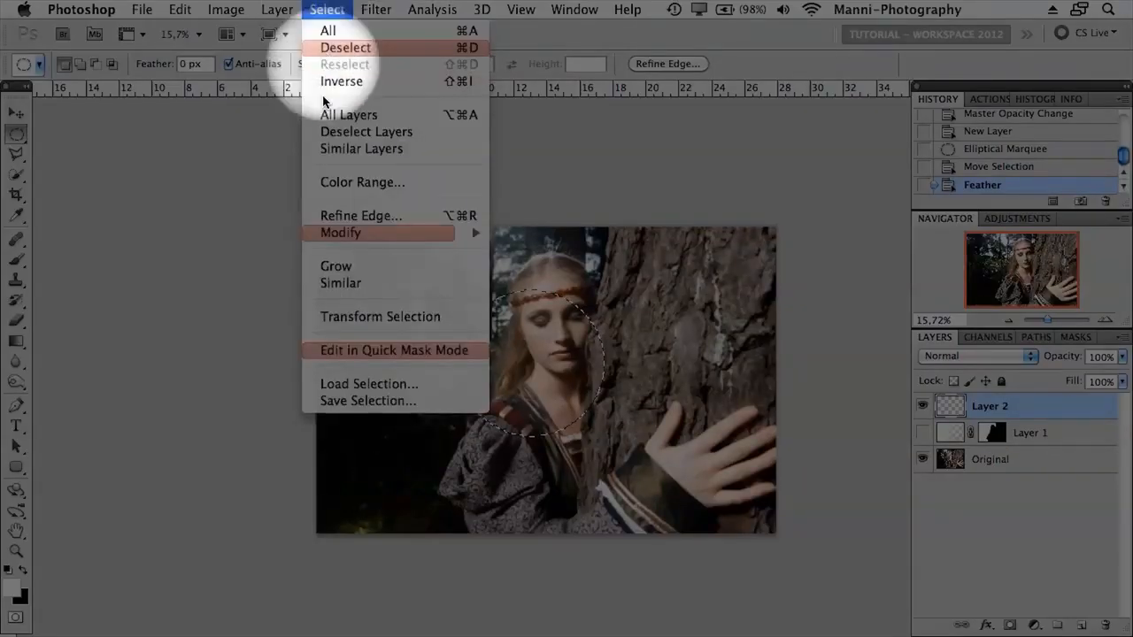
mouse_move(335, 232)
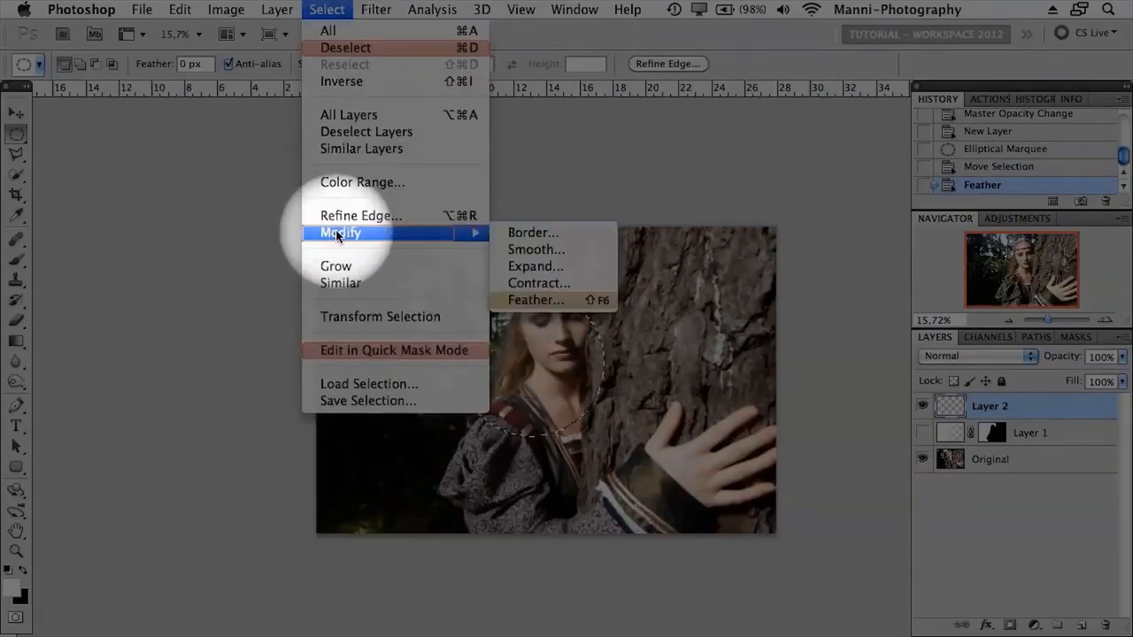
left_click(514, 302)
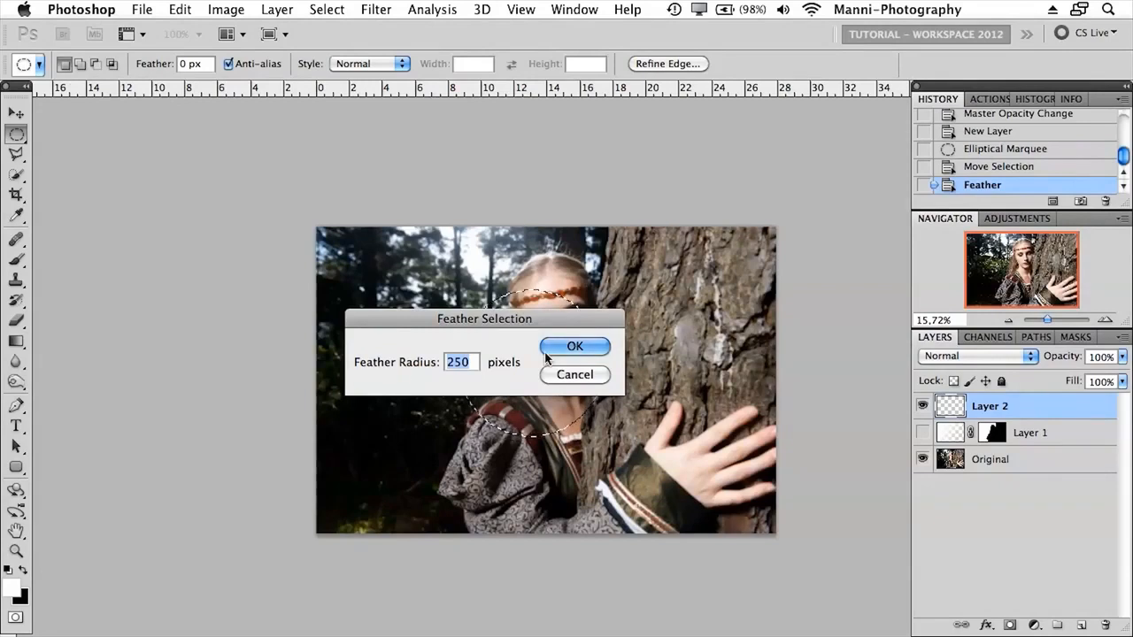
left_click(576, 347)
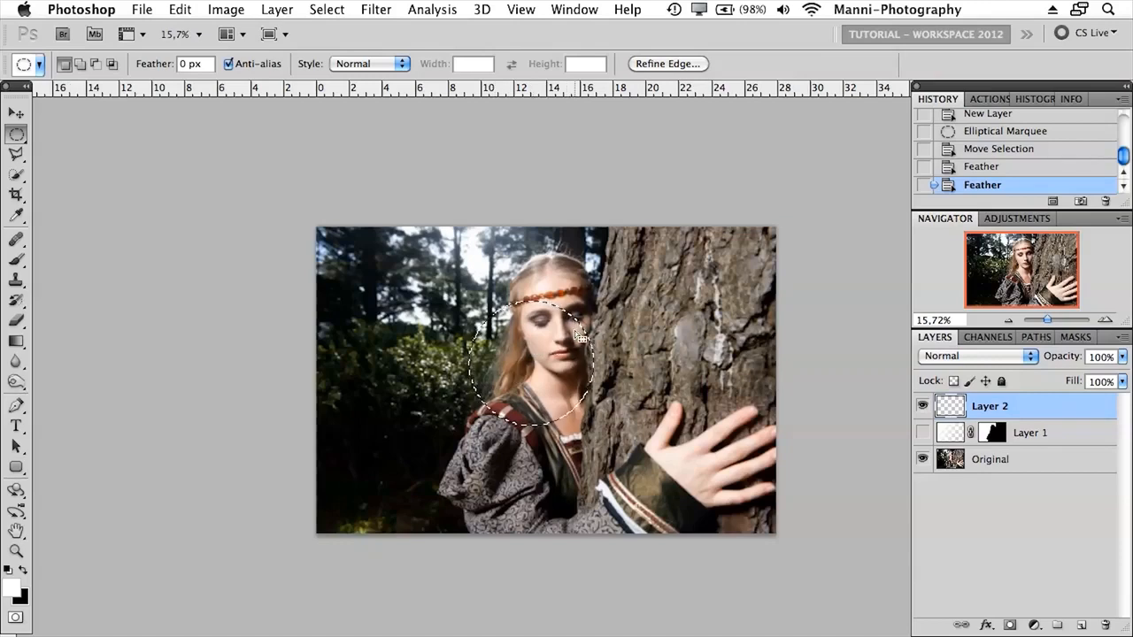
Step: Fill the feathered circular selection with white in Normal mode at 100% opacity, and deselect it
right_click(535, 356)
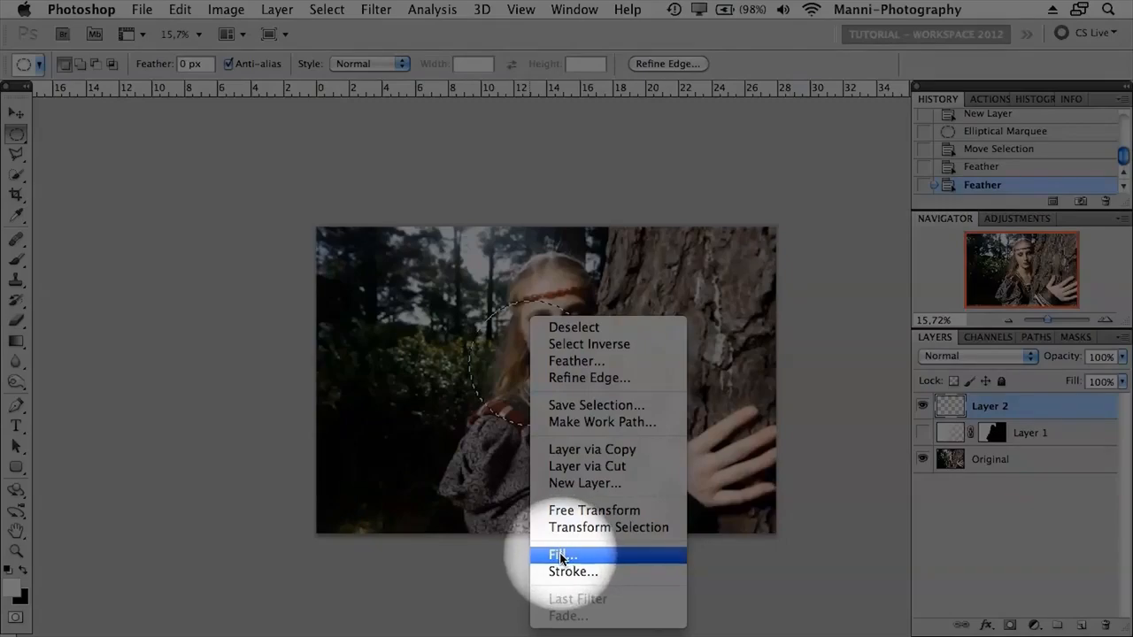
left_click(561, 555)
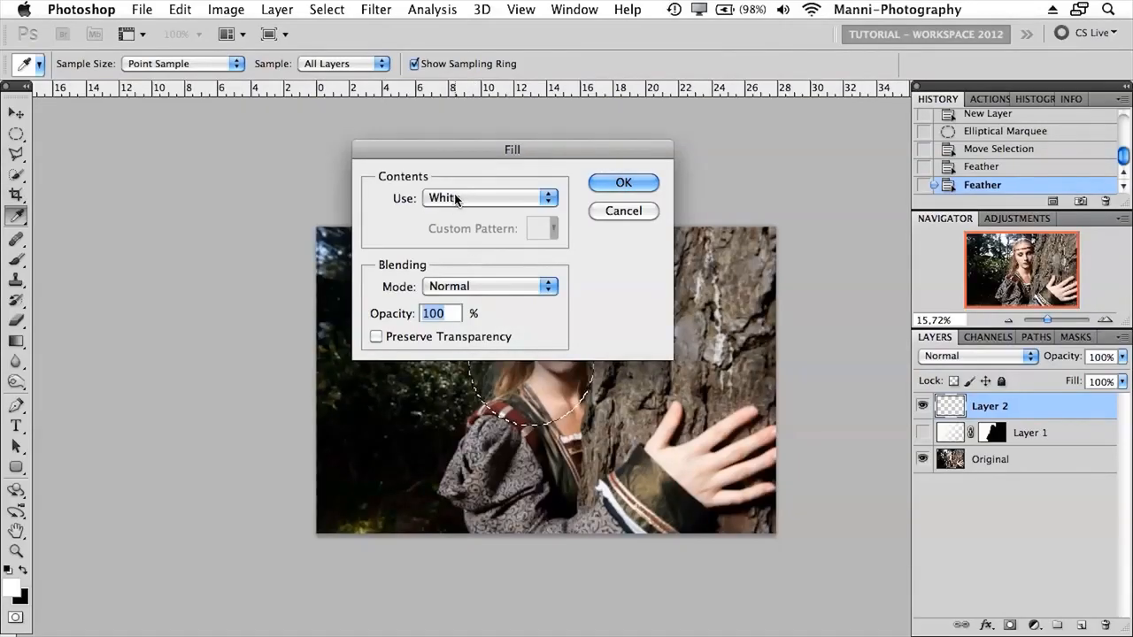
left_click(456, 199)
left_click(459, 195)
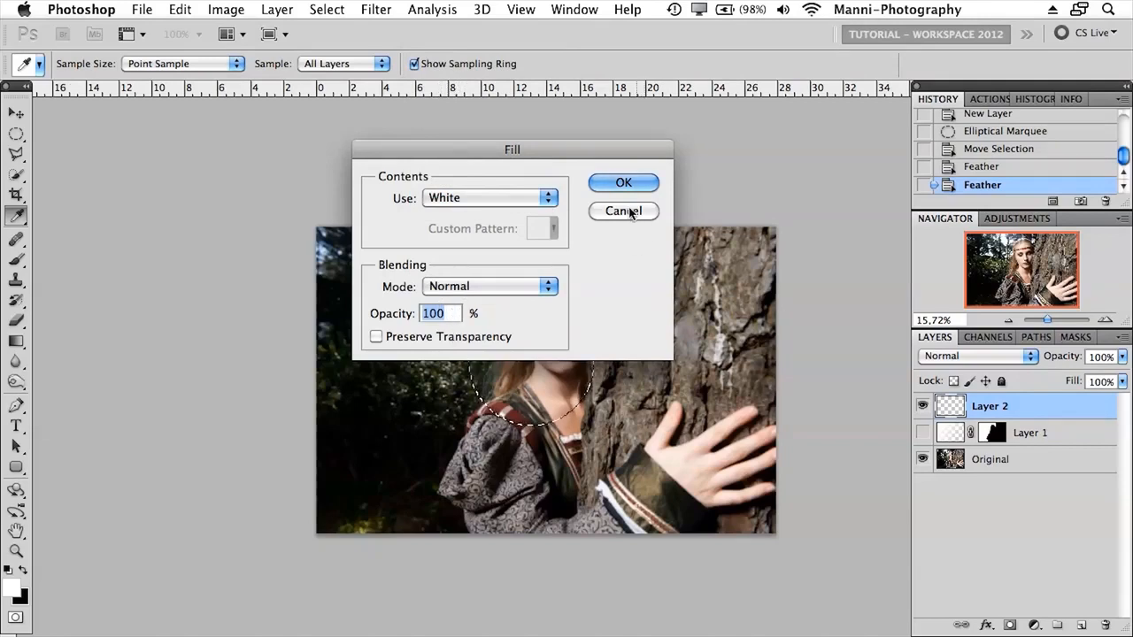
left_click(620, 182)
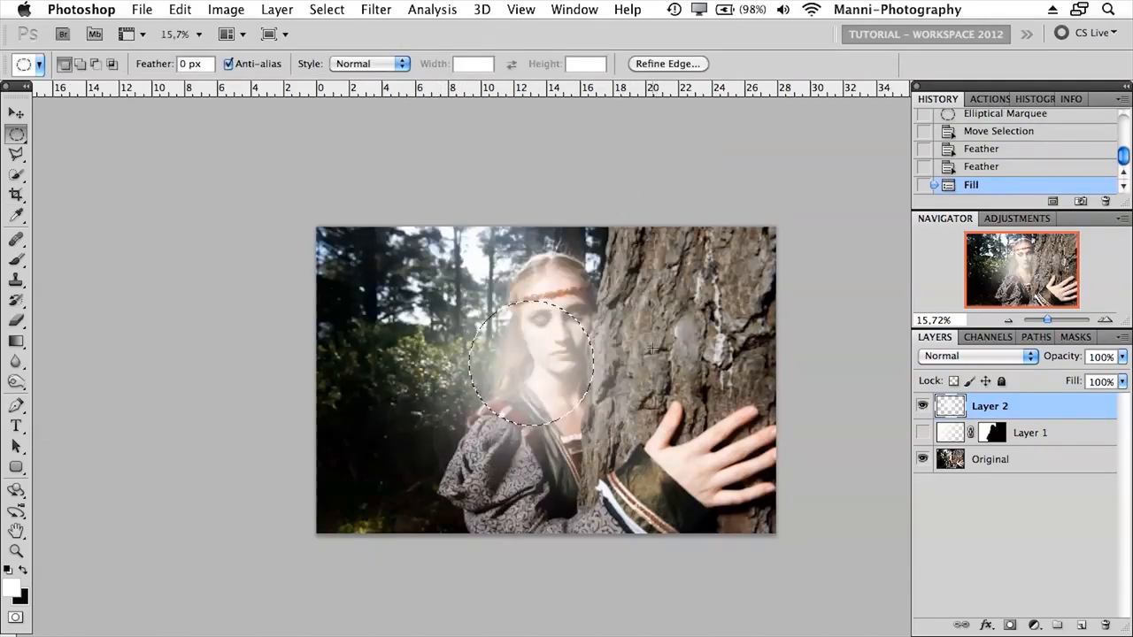
key("super+d")
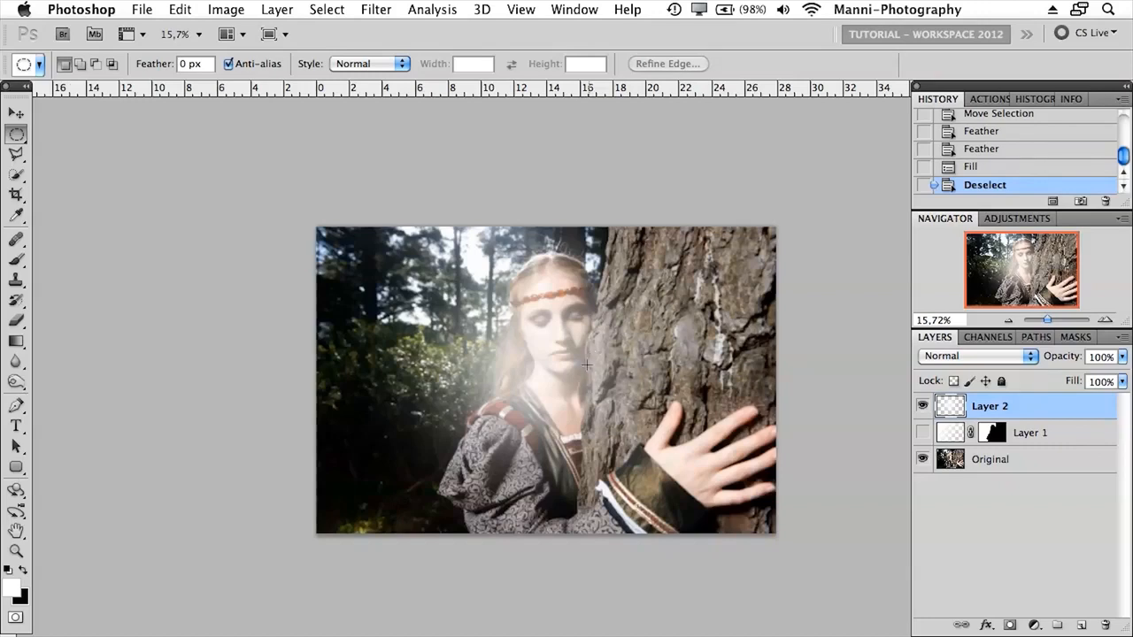
Step: Move the white glow off the woman's face onto the forest background beside her, trying several positions
key("v")
left_click_drag(566, 376, 496, 376)
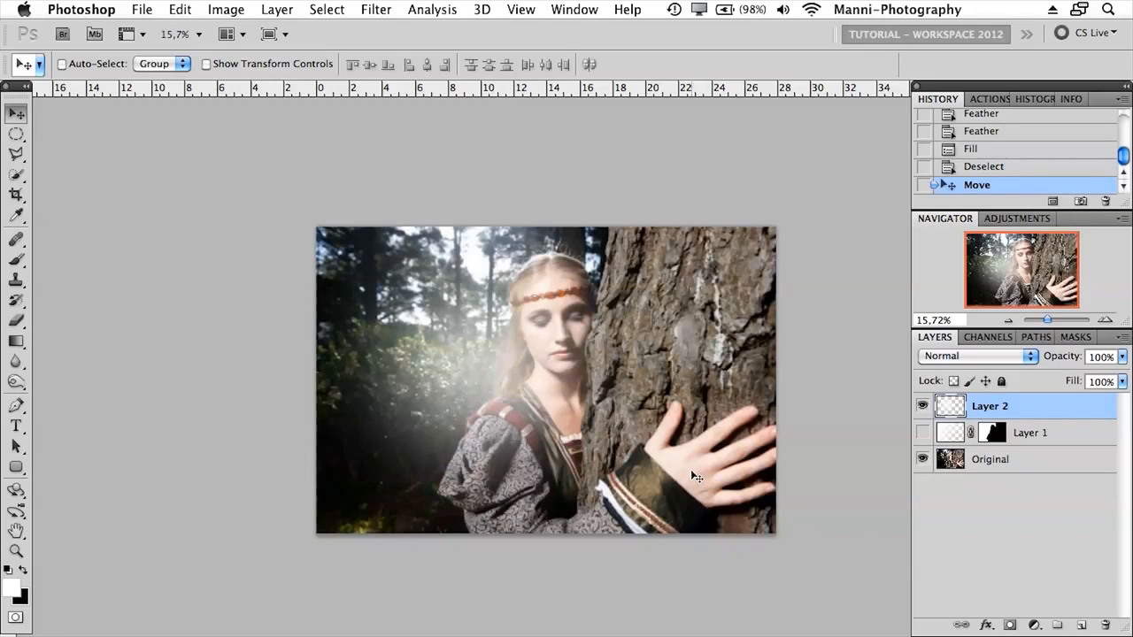
left_click_drag(472, 362, 593, 389)
left_click_drag(590, 326, 413, 346)
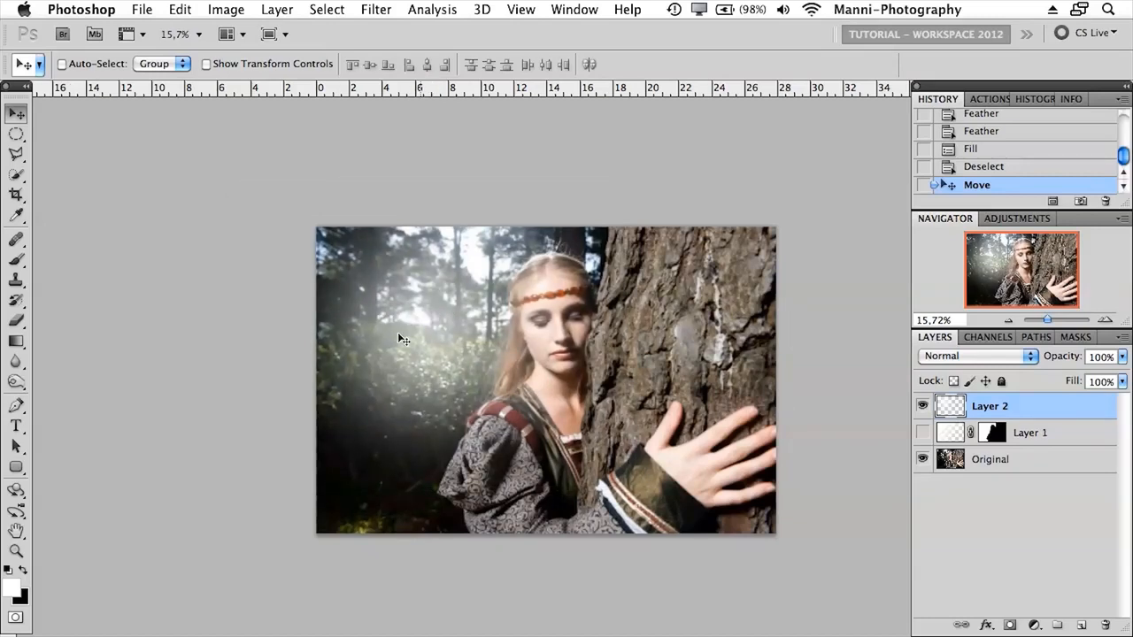
left_click_drag(410, 390, 459, 349)
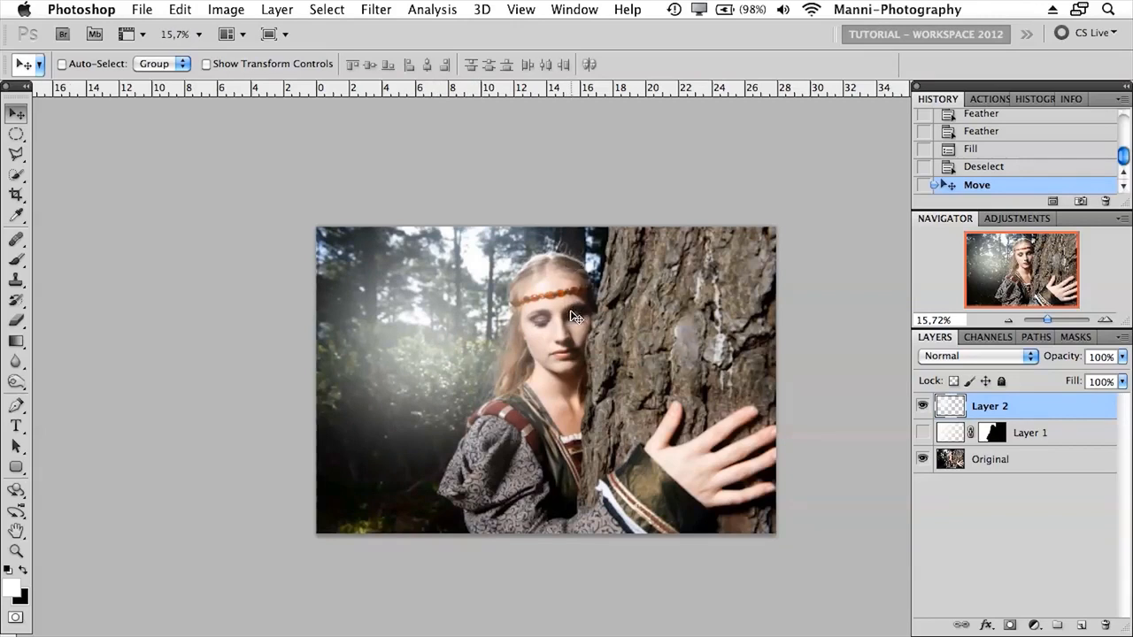
Step: Scale the glow up to about 110% with Free Transform and shift it slightly up and away from the woman
key("ctrl+t")
left_click_drag(624, 509, 664, 539)
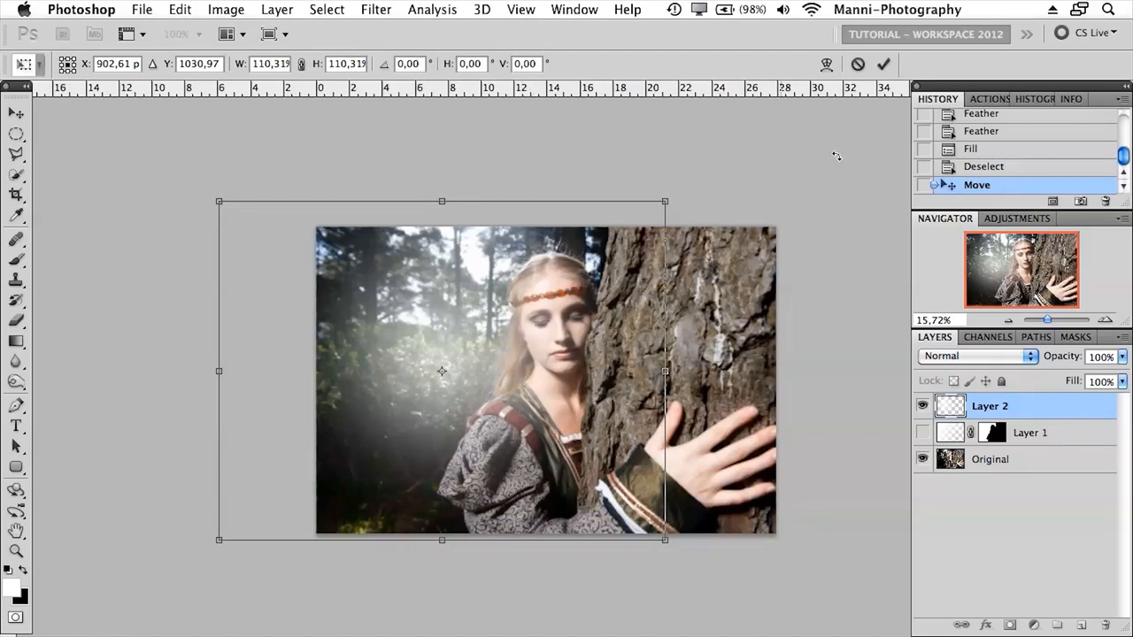
left_click(883, 64)
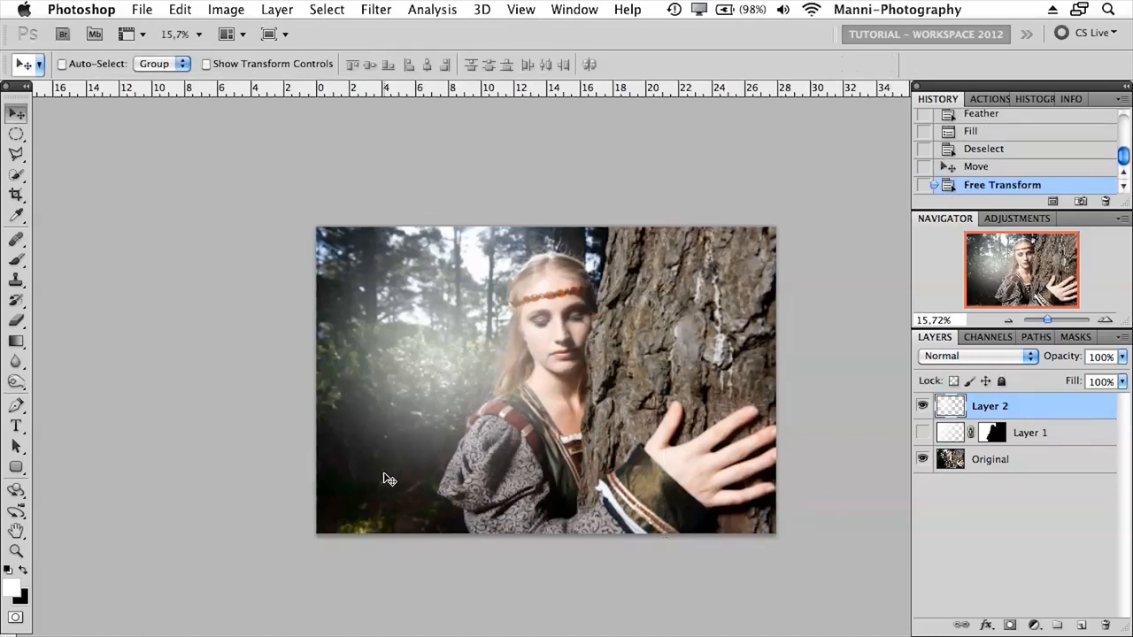
left_click_drag(486, 389, 454, 366)
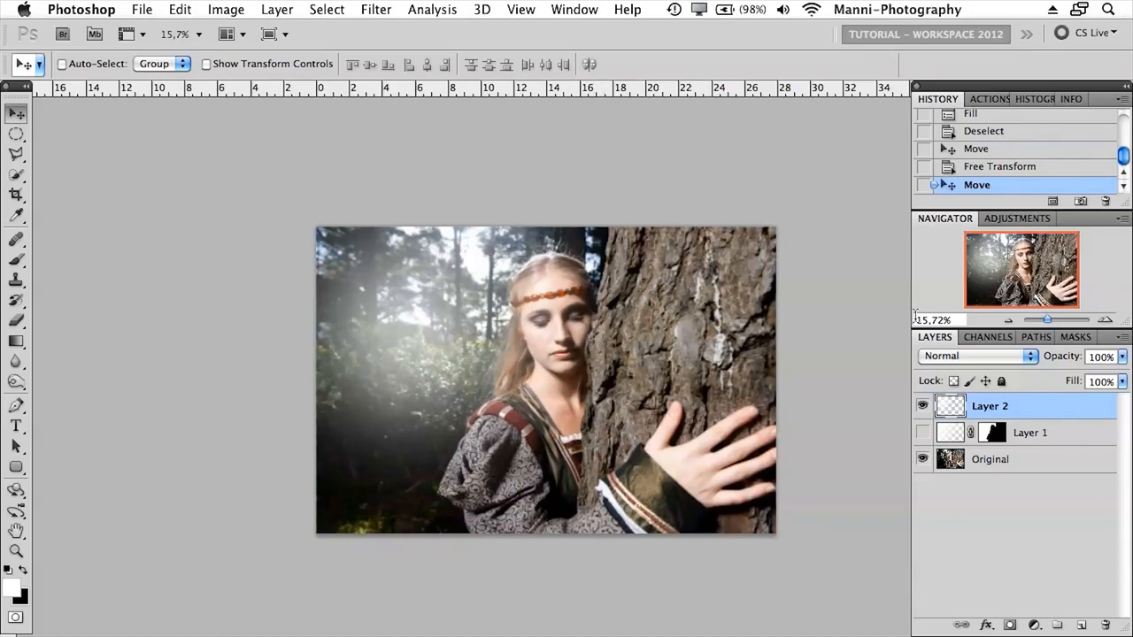
Step: Add a mask to the glow layer and set up a black brush at 300 px with 30% hardness
left_click_drag(1047, 320, 1049, 321)
left_click(1010, 624)
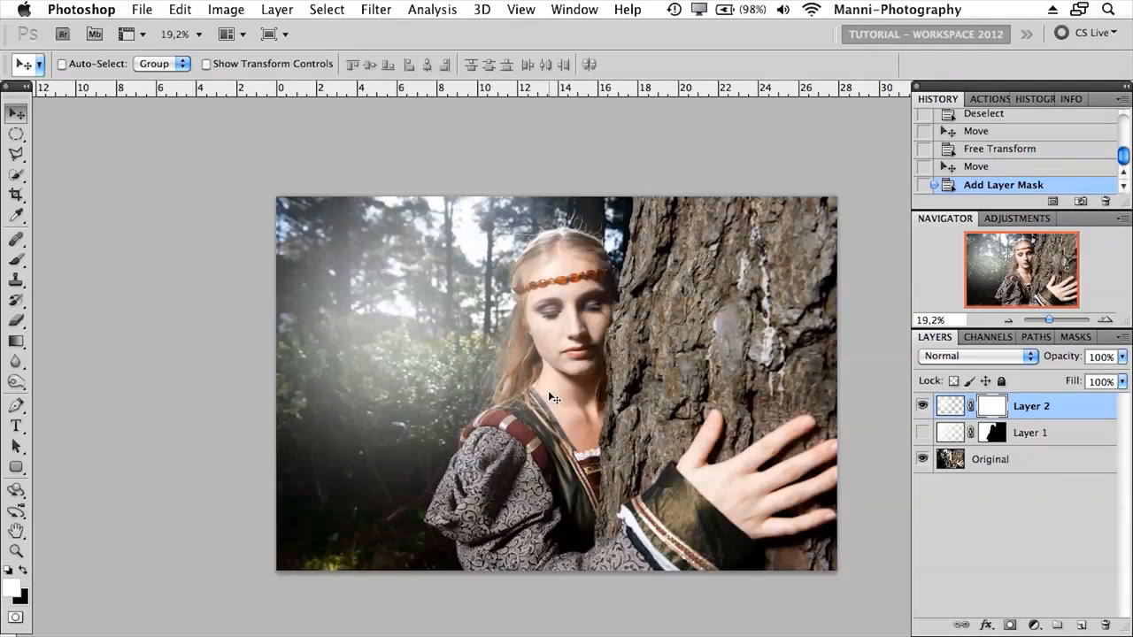
key("b")
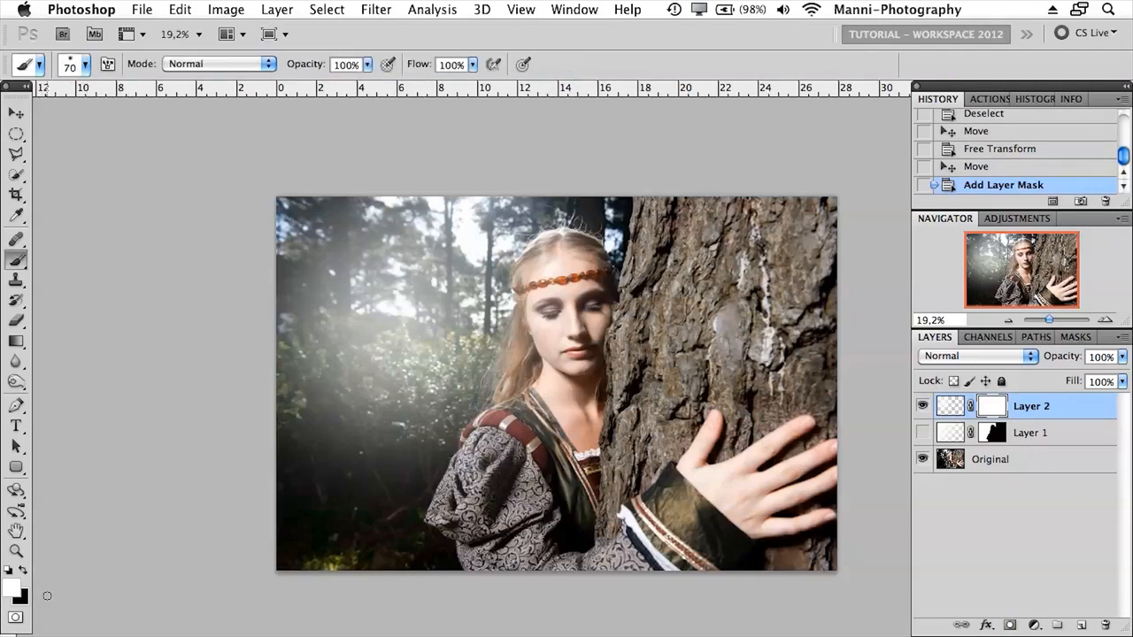
key("x")
key("bracketright")
key("bracketright")
key("bracketright")
key("bracketright")
key("bracketright")
key("bracketright")
key("bracketright")
key("bracketright")
key("bracketright")
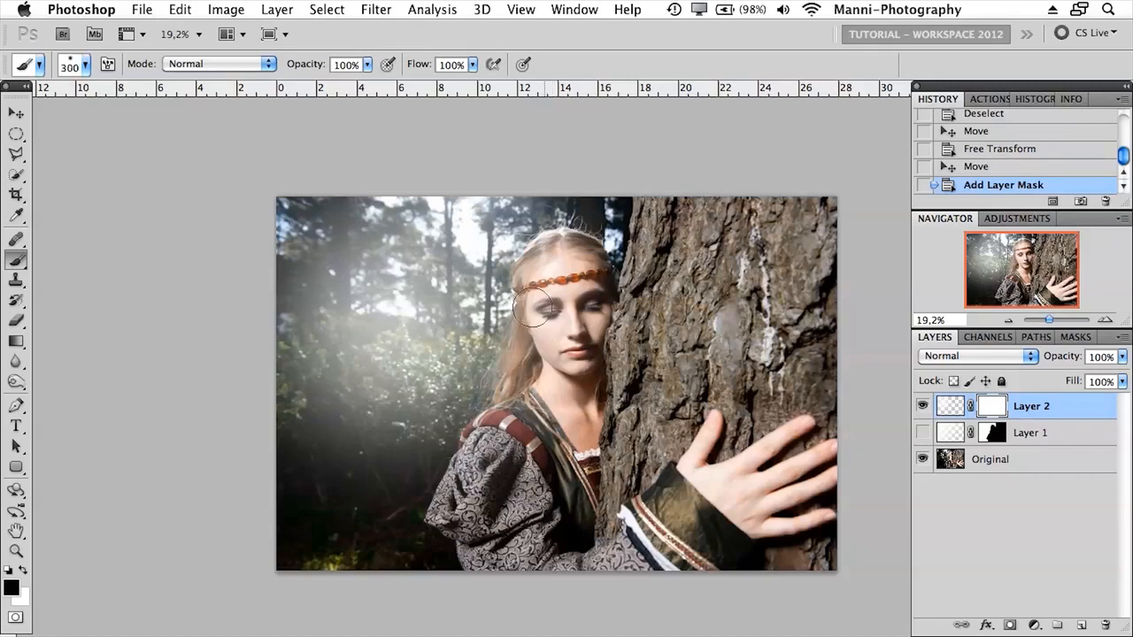
left_click(82, 66)
left_click_drag(27, 144, 76, 147)
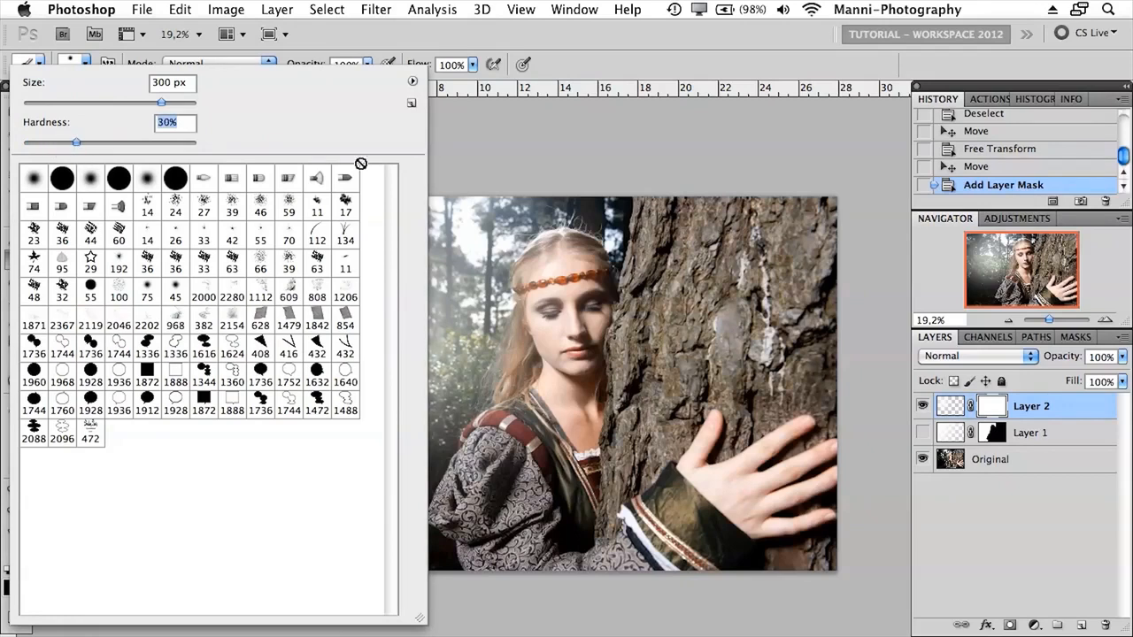
Step: Enlarge the brush to 400 px and paint black on the mask to remove the glow from the woman and tree
left_click(690, 240)
key("bracketright")
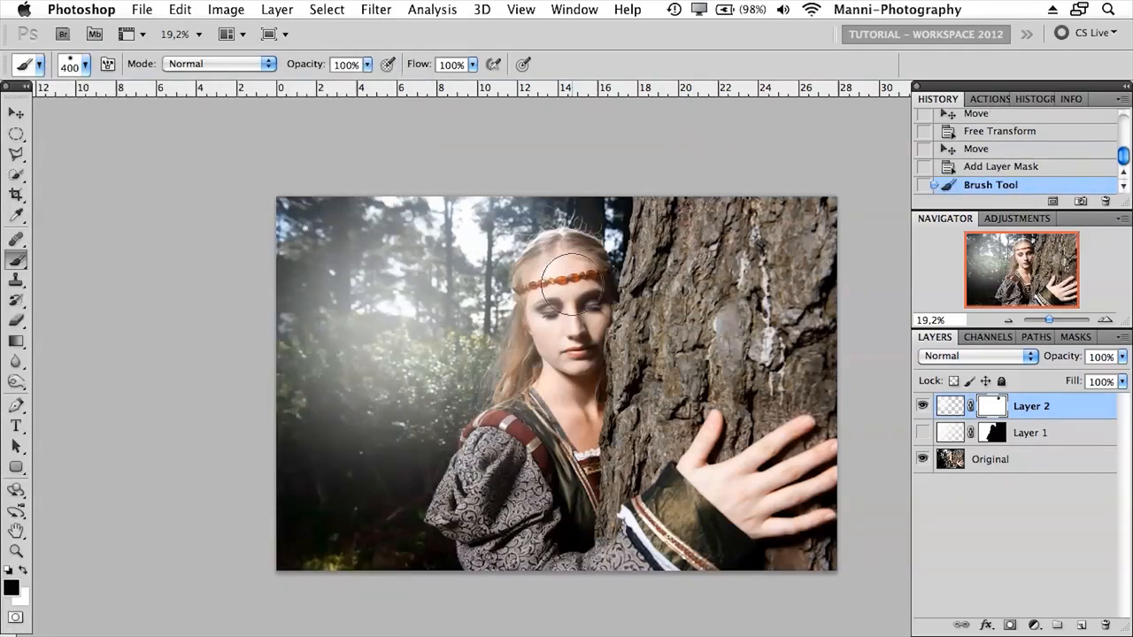
mouse_move(549, 327)
left_mouse_down()
mouse_move(553, 362)
mouse_move(570, 349)
mouse_move(554, 358)
mouse_move(556, 399)
mouse_move(515, 447)
mouse_move(586, 436)
left_mouse_up()
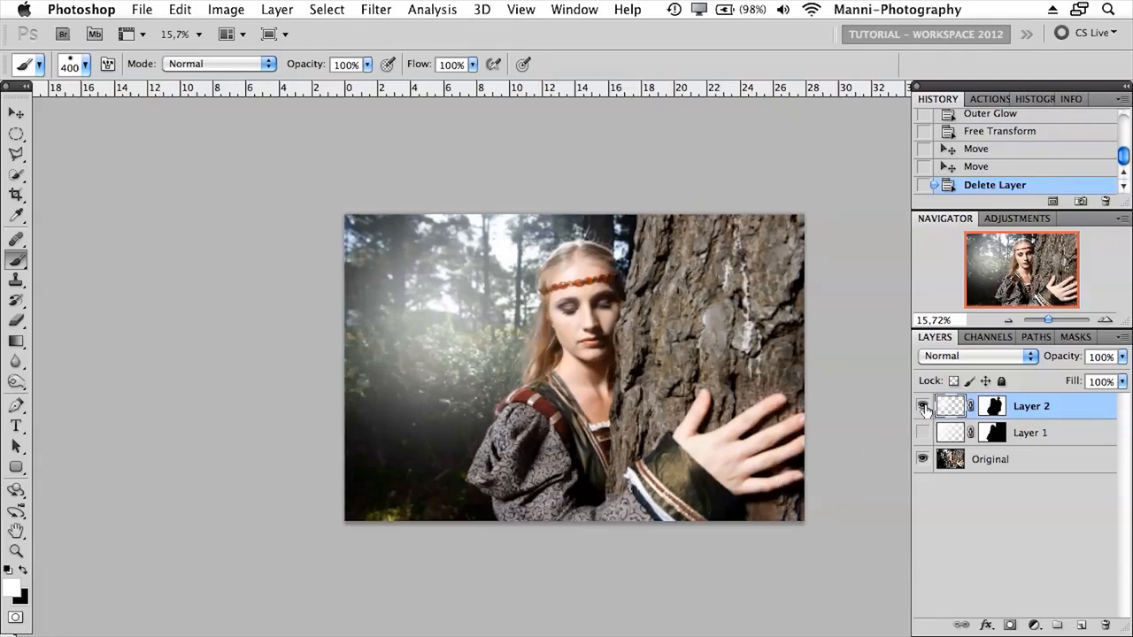
Step: Compare the gradient haze and circular glow separately and combined by toggling the visibility of Layer 1 and Layer 2
left_click(924, 407)
left_click(923, 433)
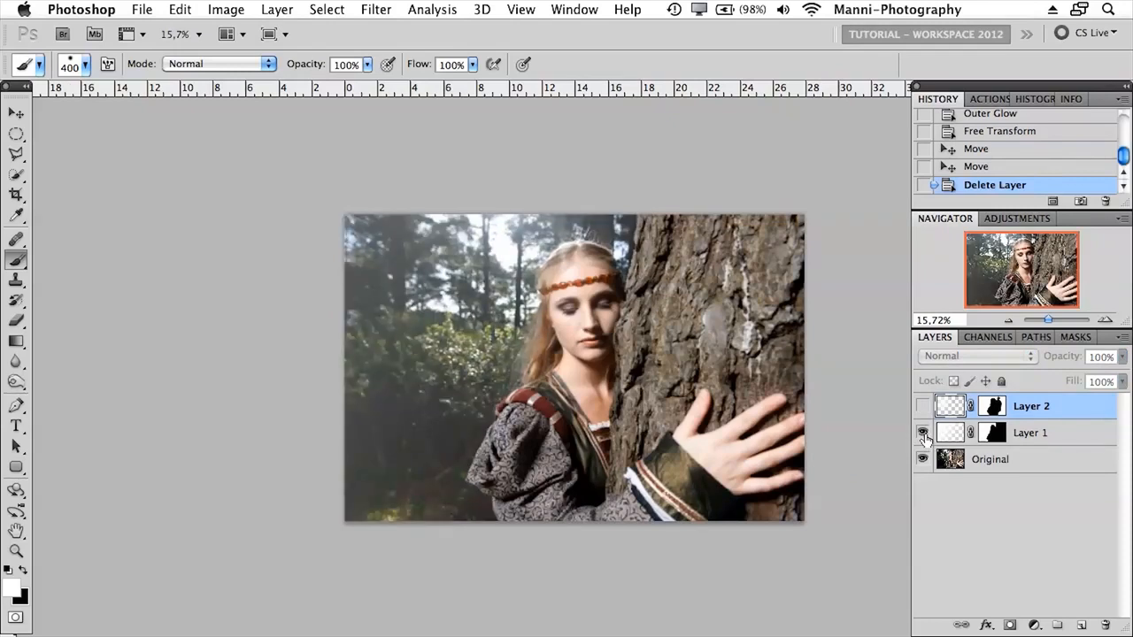
left_click(924, 407)
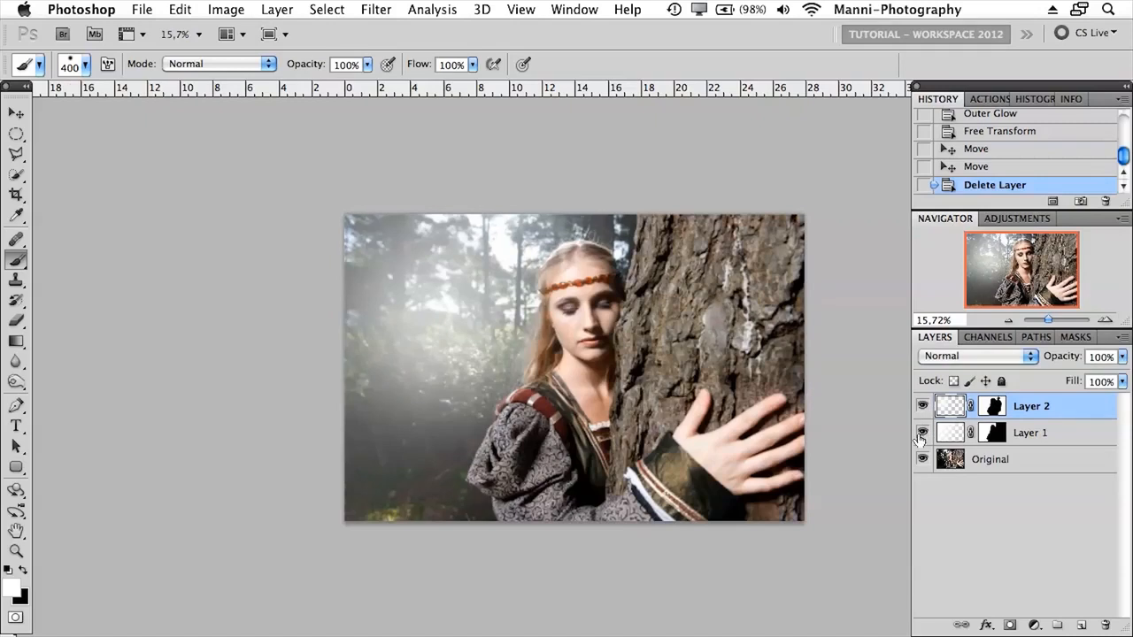
left_click(923, 435)
left_click(923, 435)
left_click_drag(1049, 322, 1050, 323)
left_click(923, 436)
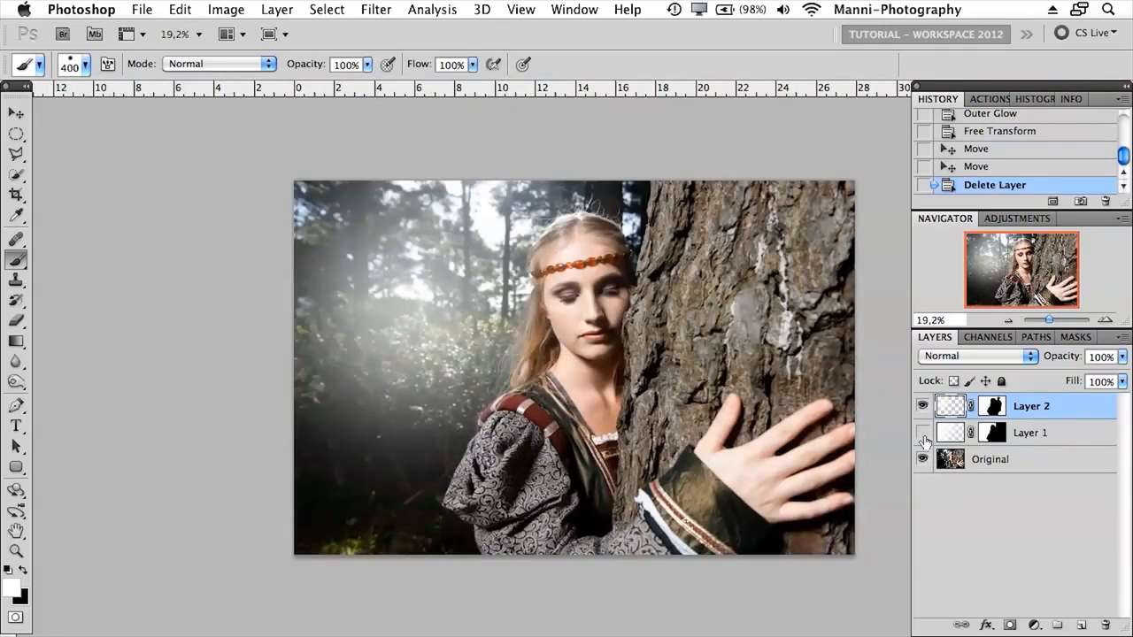